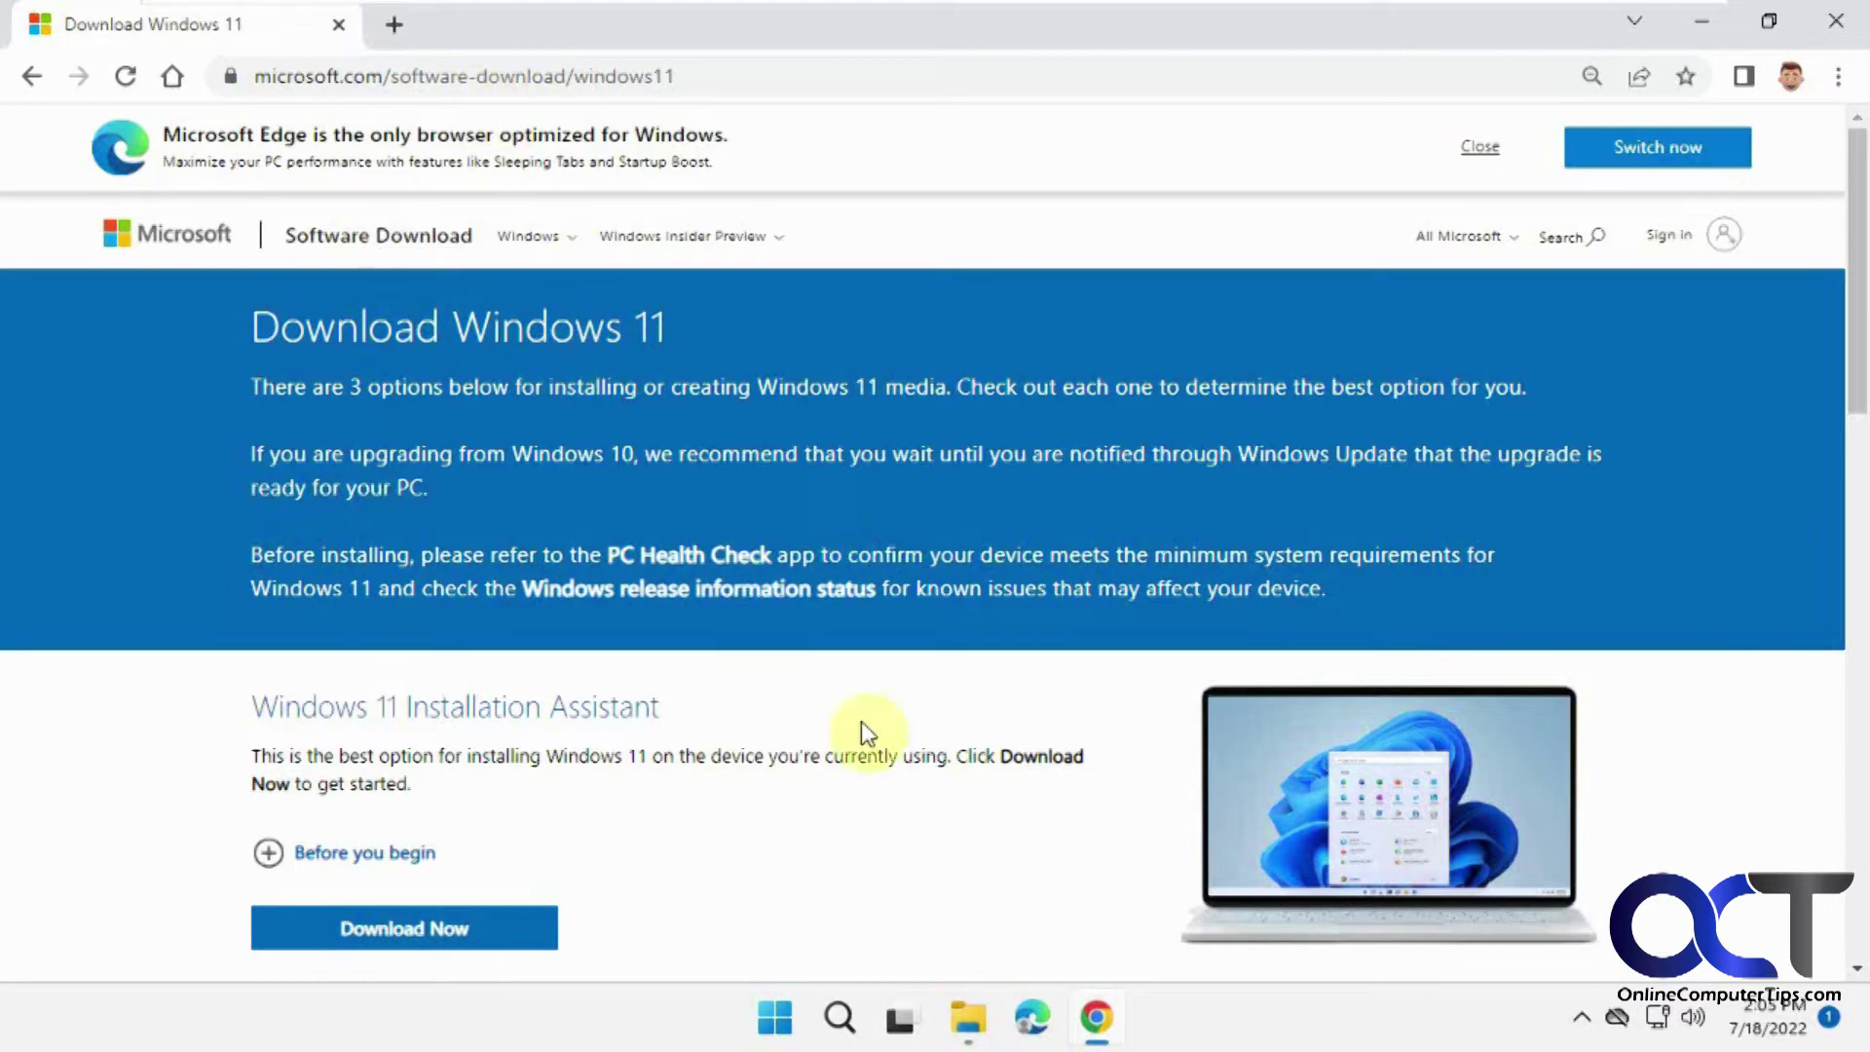
# Select the Windows 11 (multi-edition ISO) download and request it.
pyautogui.scroll(-7, 897, 755)
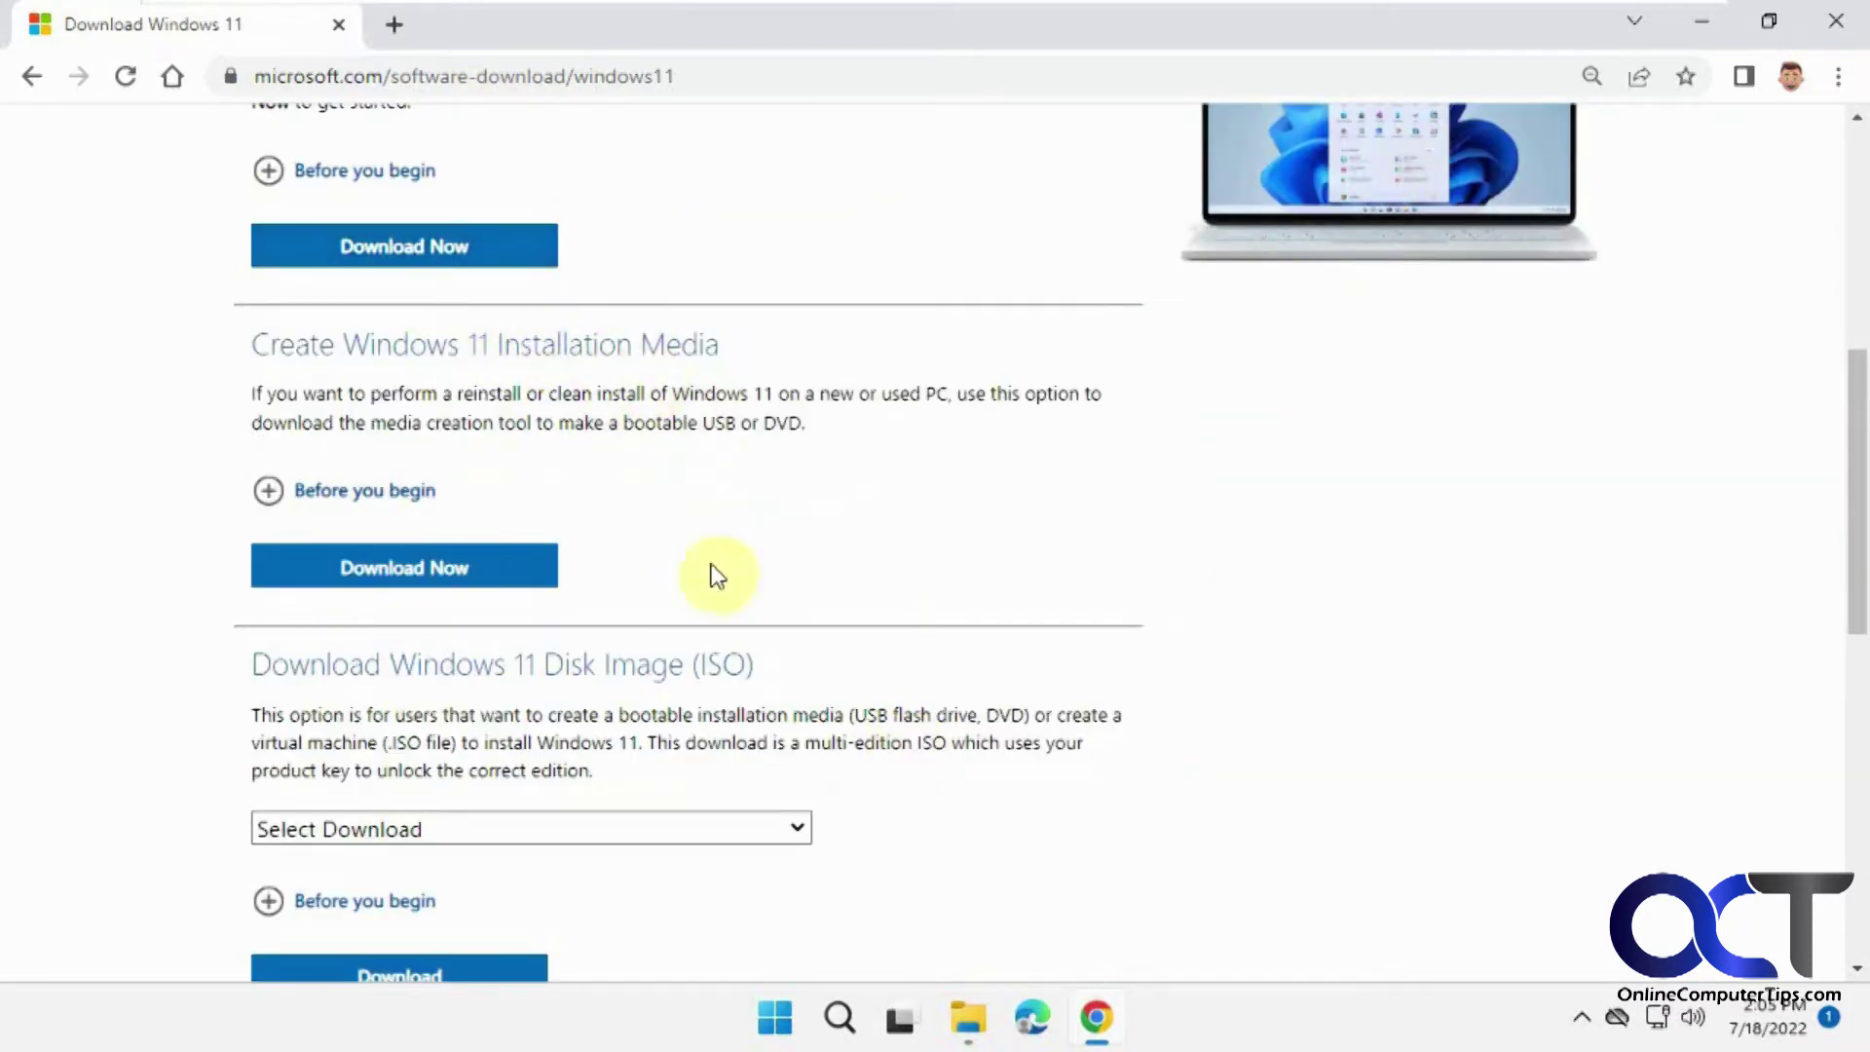
pyautogui.scroll(-7, 836, 639)
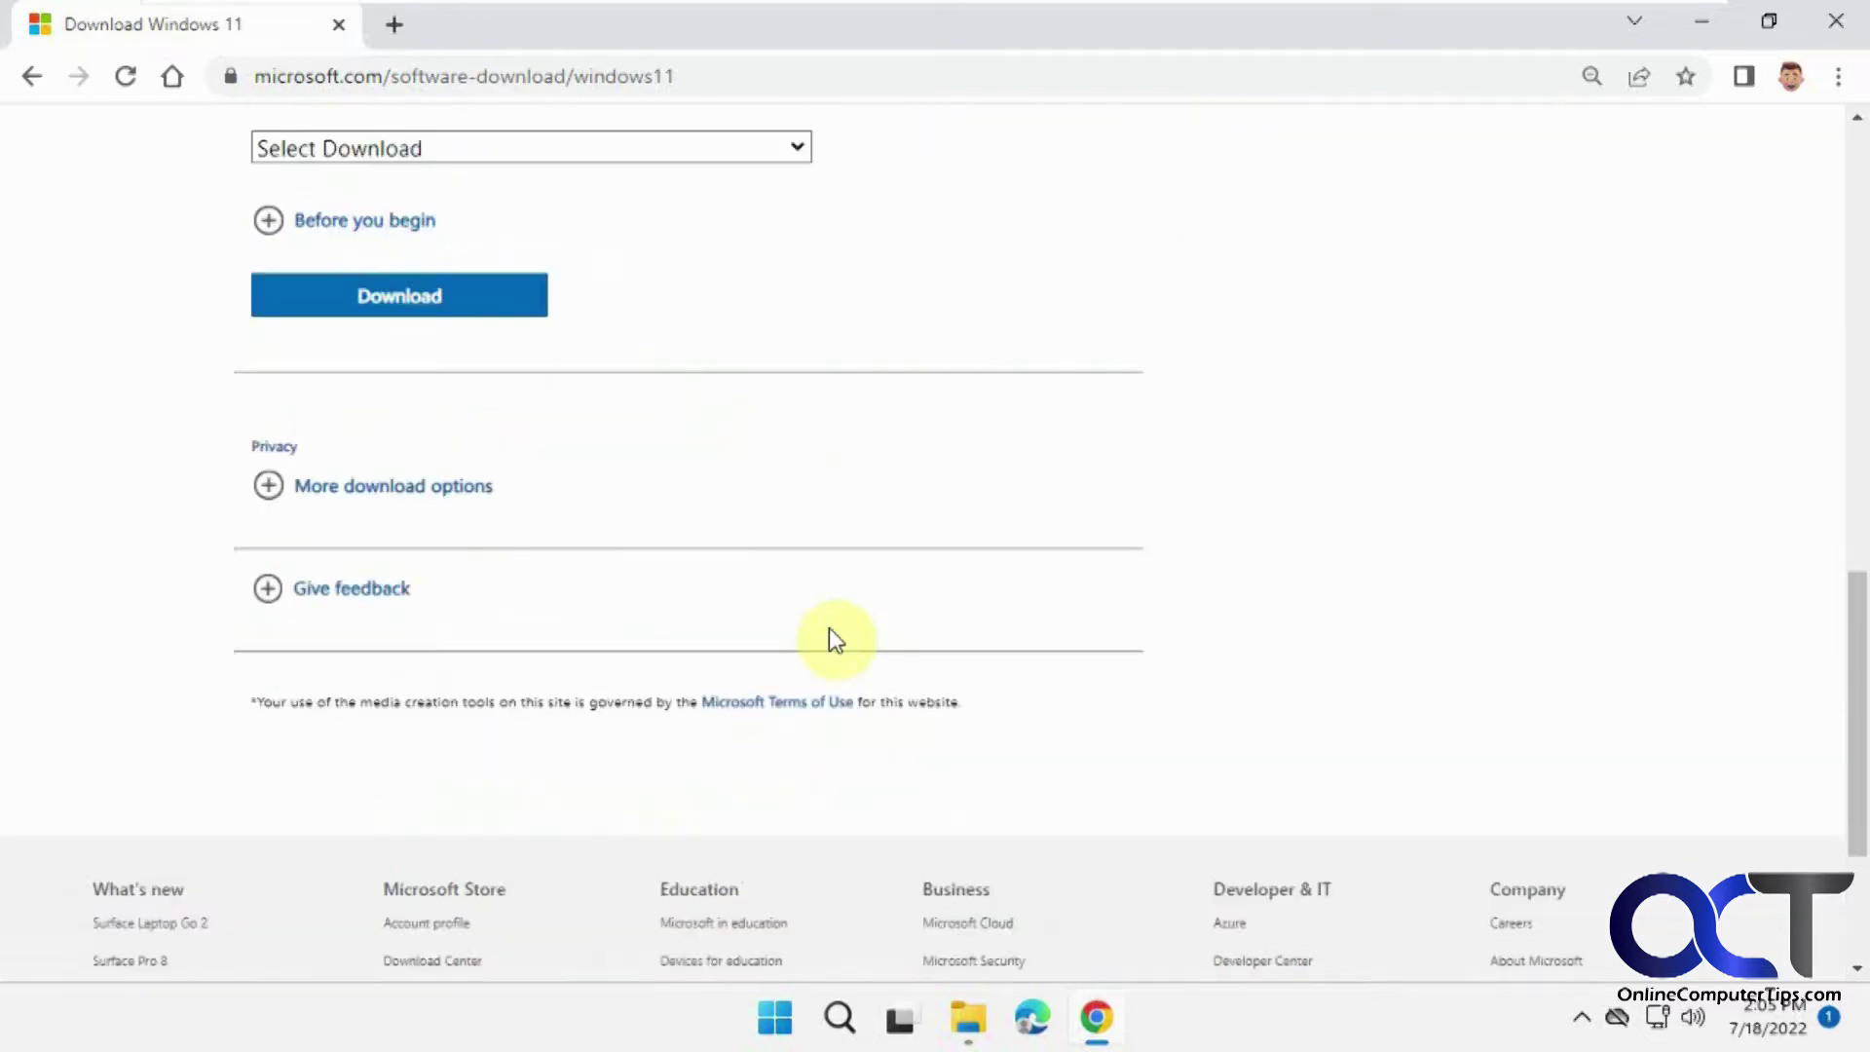
pyautogui.scroll(7, 835, 639)
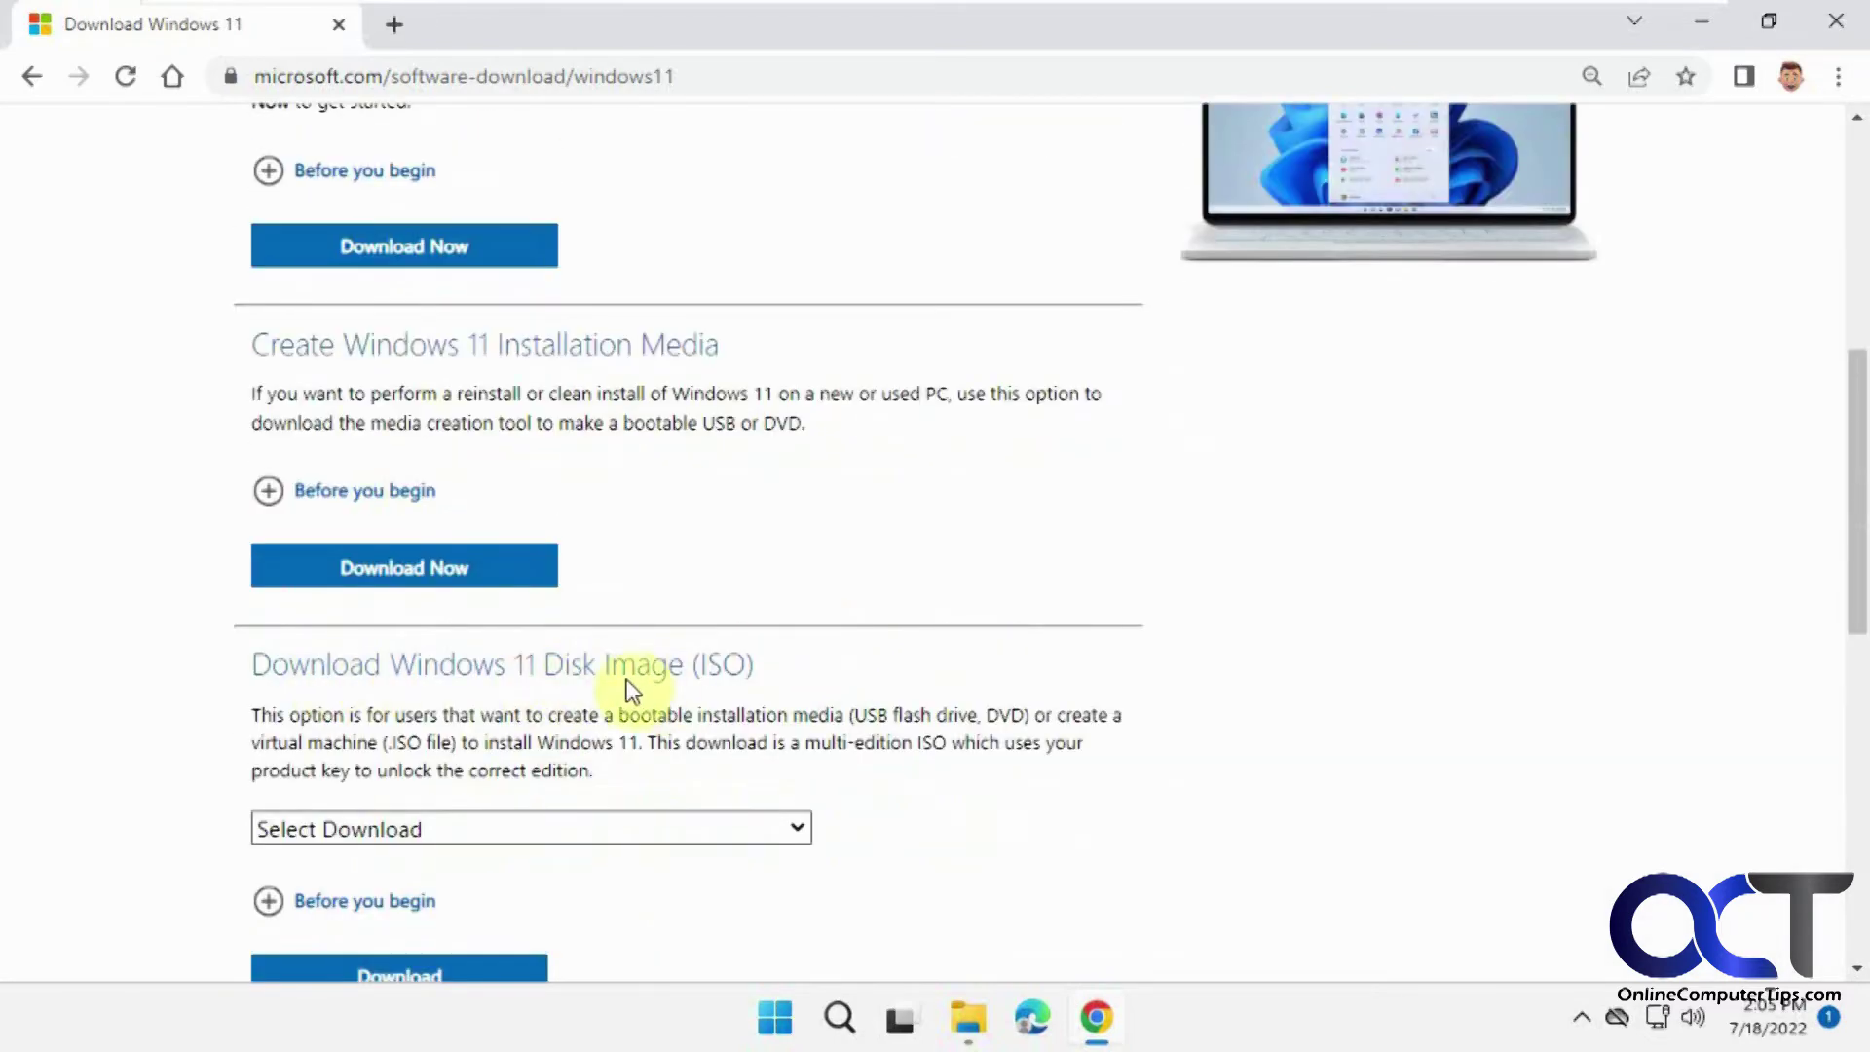
pyautogui.click(797, 828)
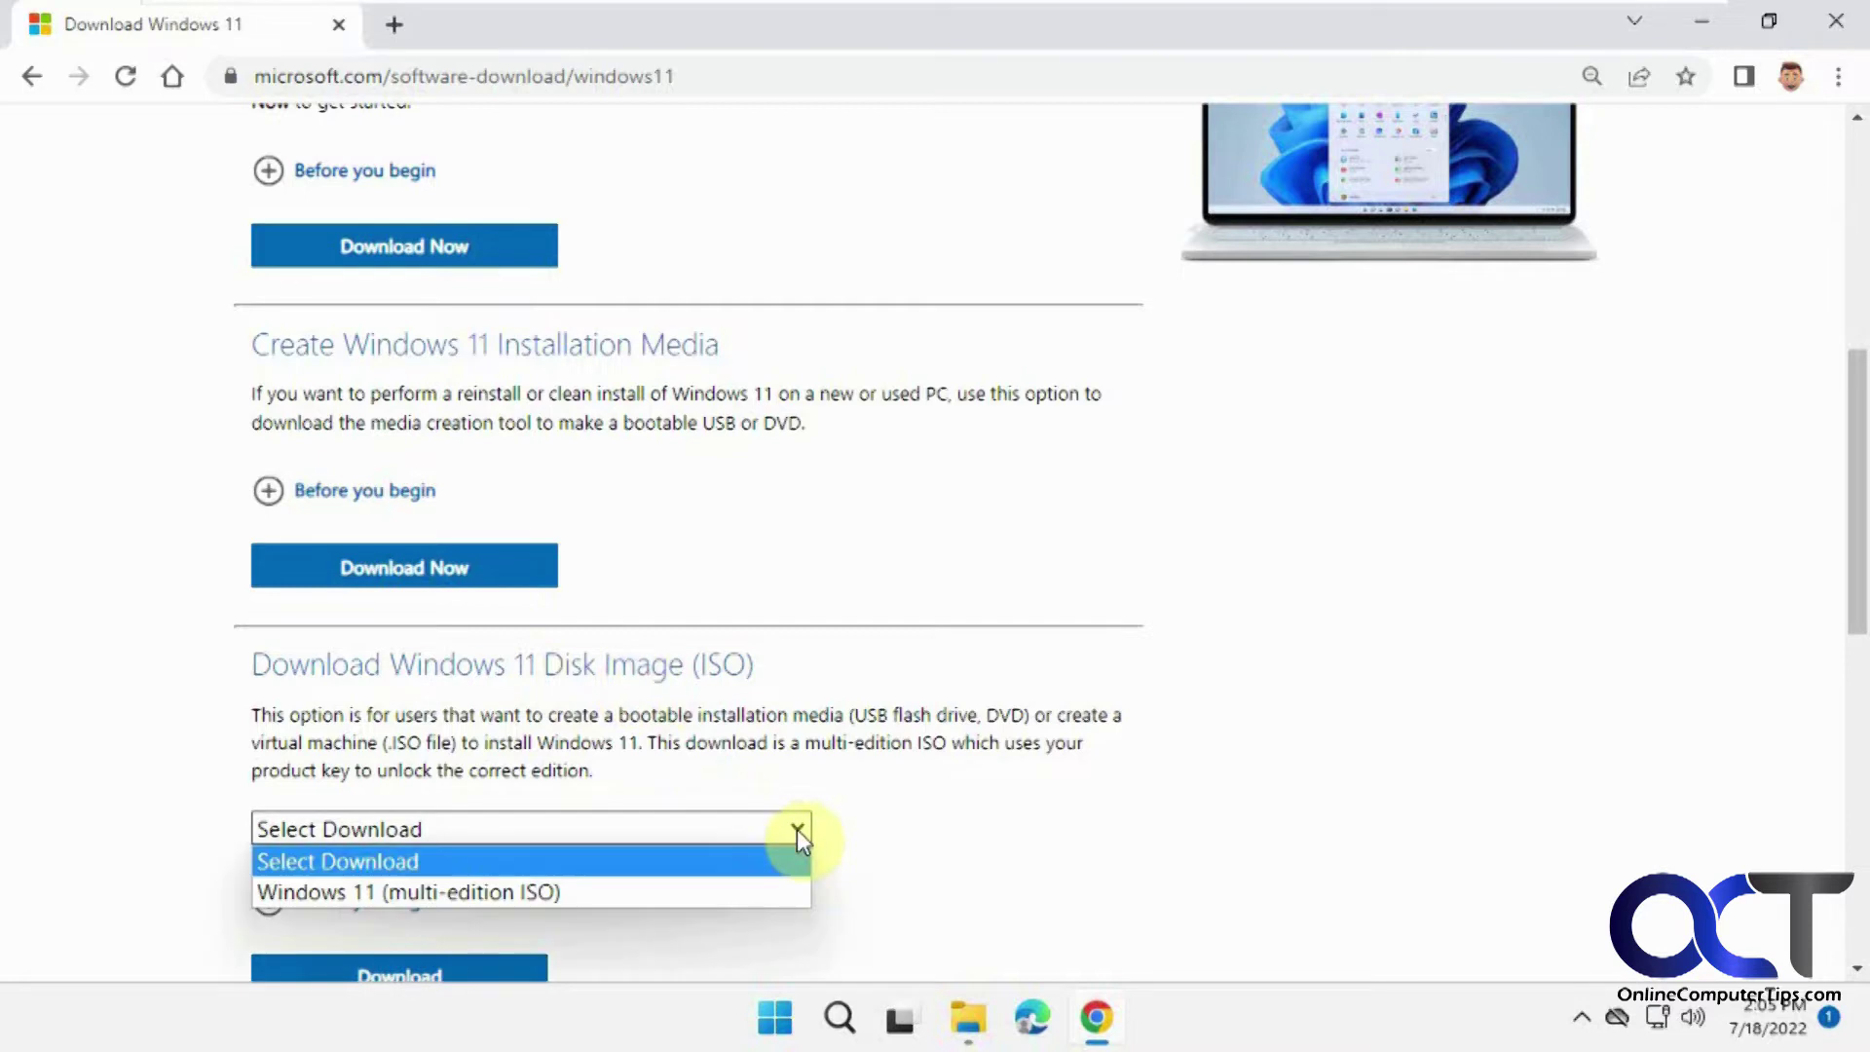
pyautogui.click(633, 891)
pyautogui.scroll(-7, 682, 857)
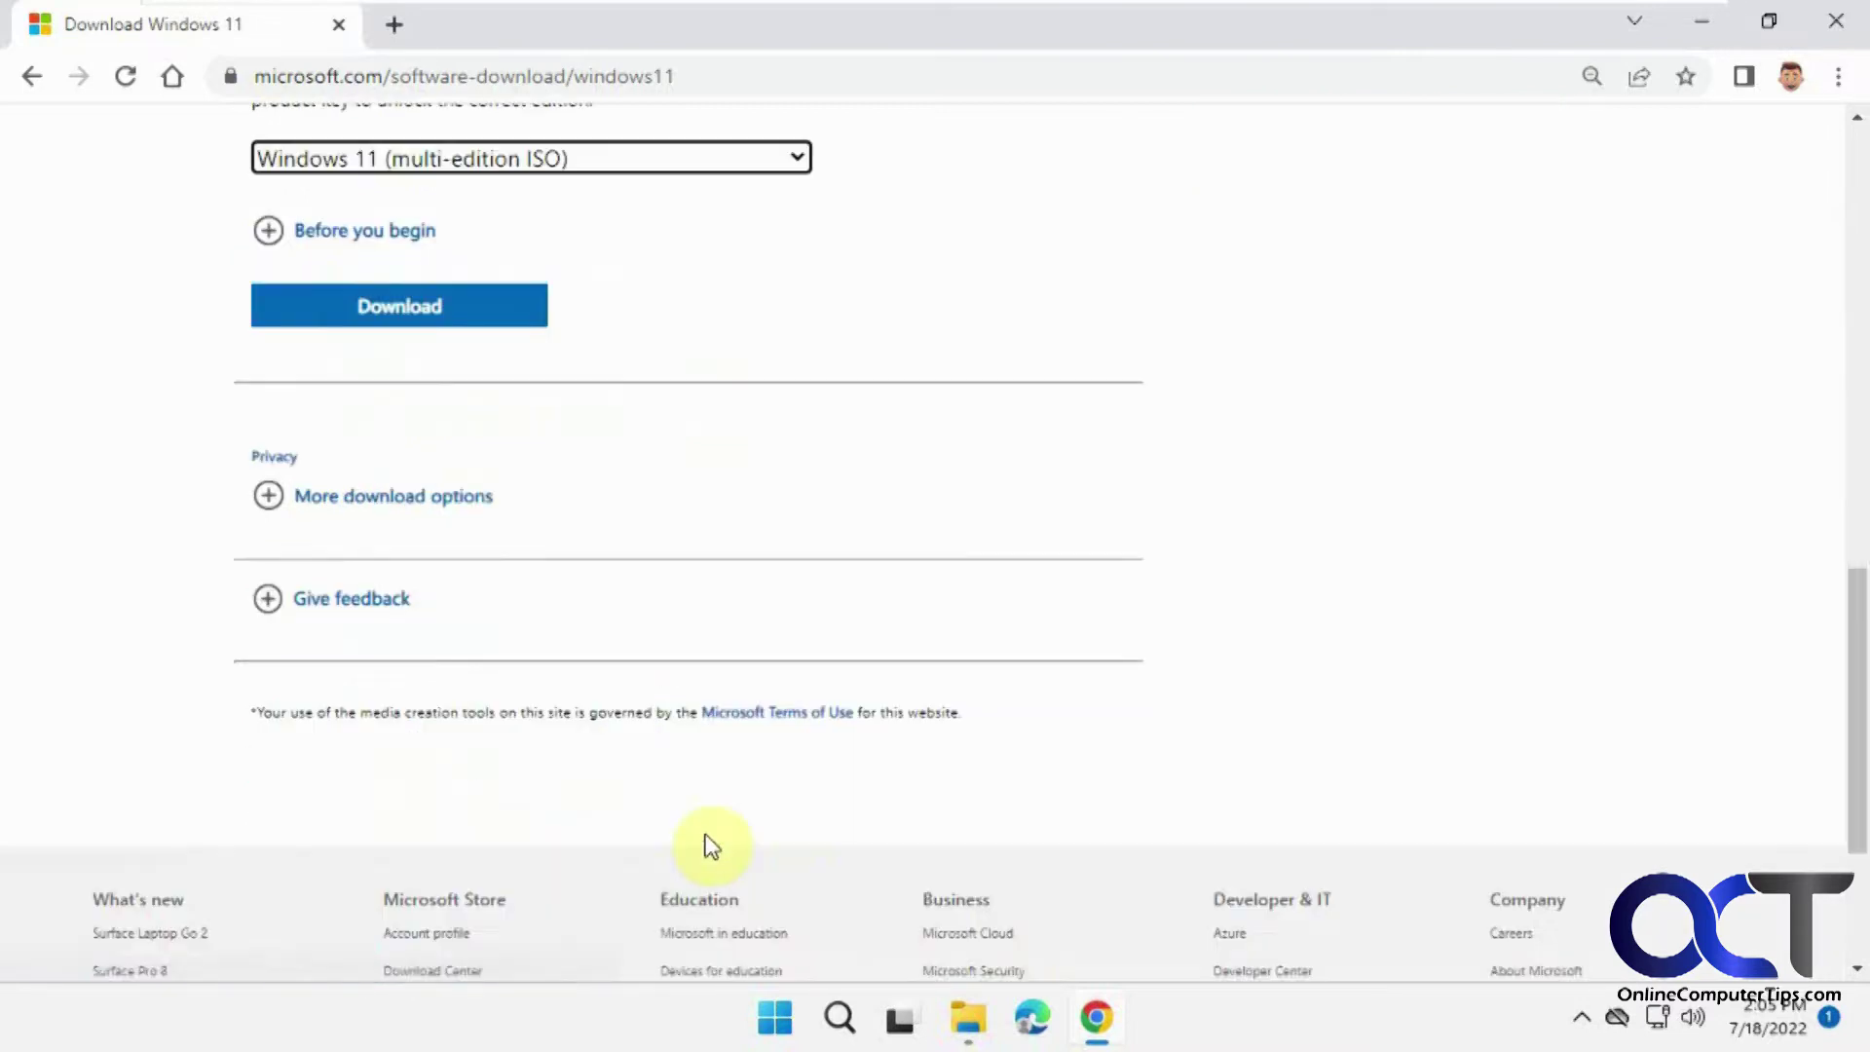
pyautogui.click(473, 309)
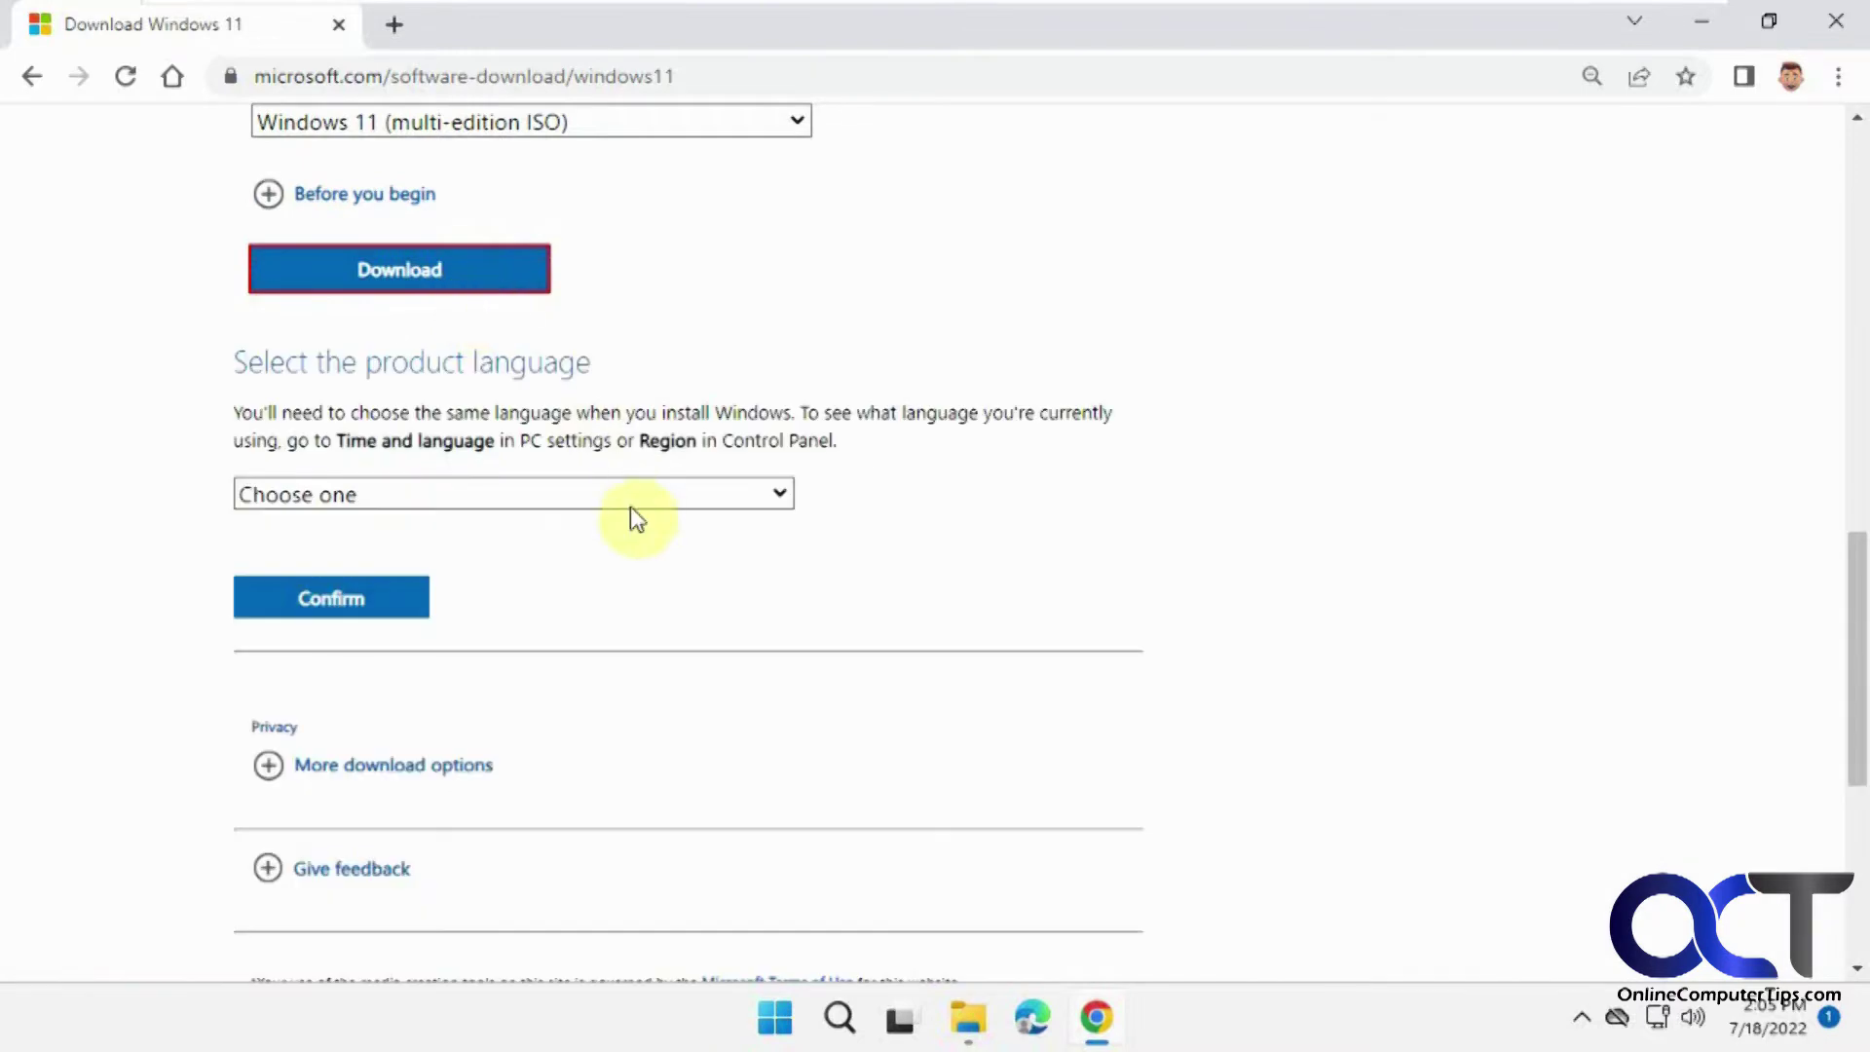
# Choose English (United States), download the 64-bit ISO, and open the Downloads folder.
pyautogui.click(628, 505)
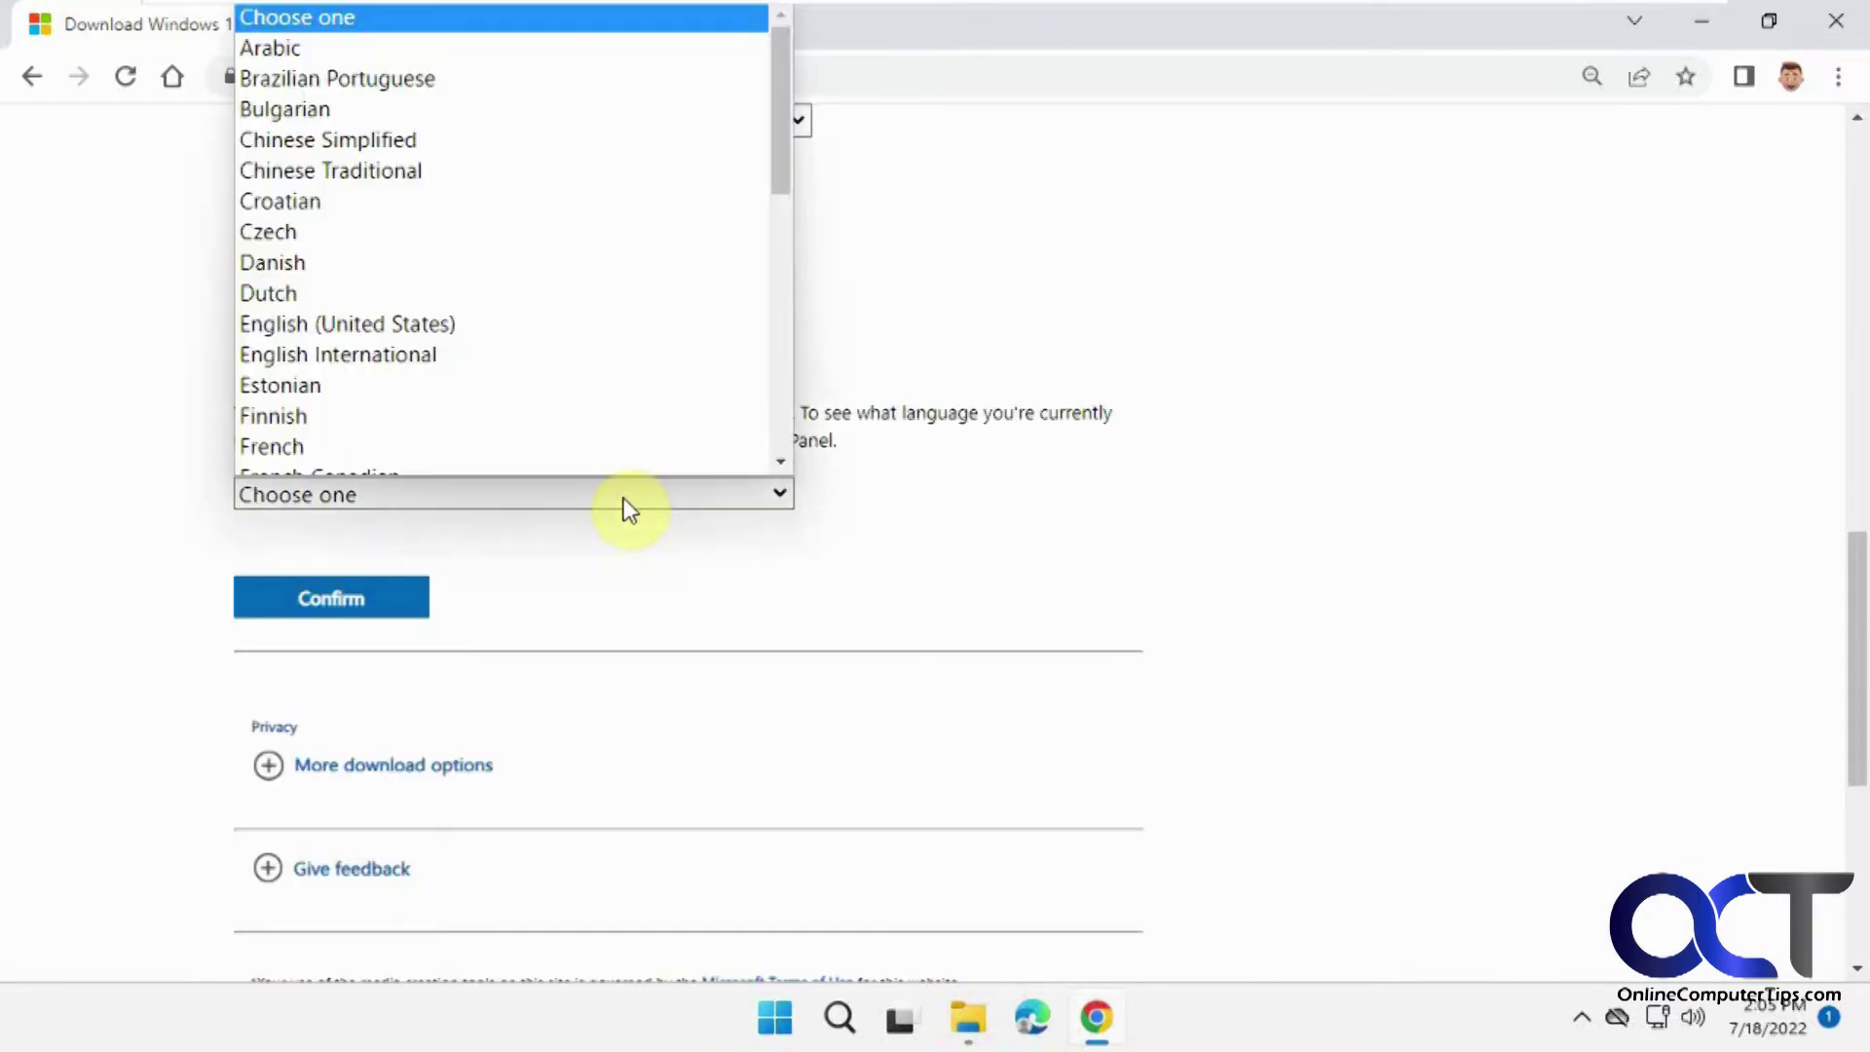
pyautogui.click(528, 312)
pyautogui.click(375, 599)
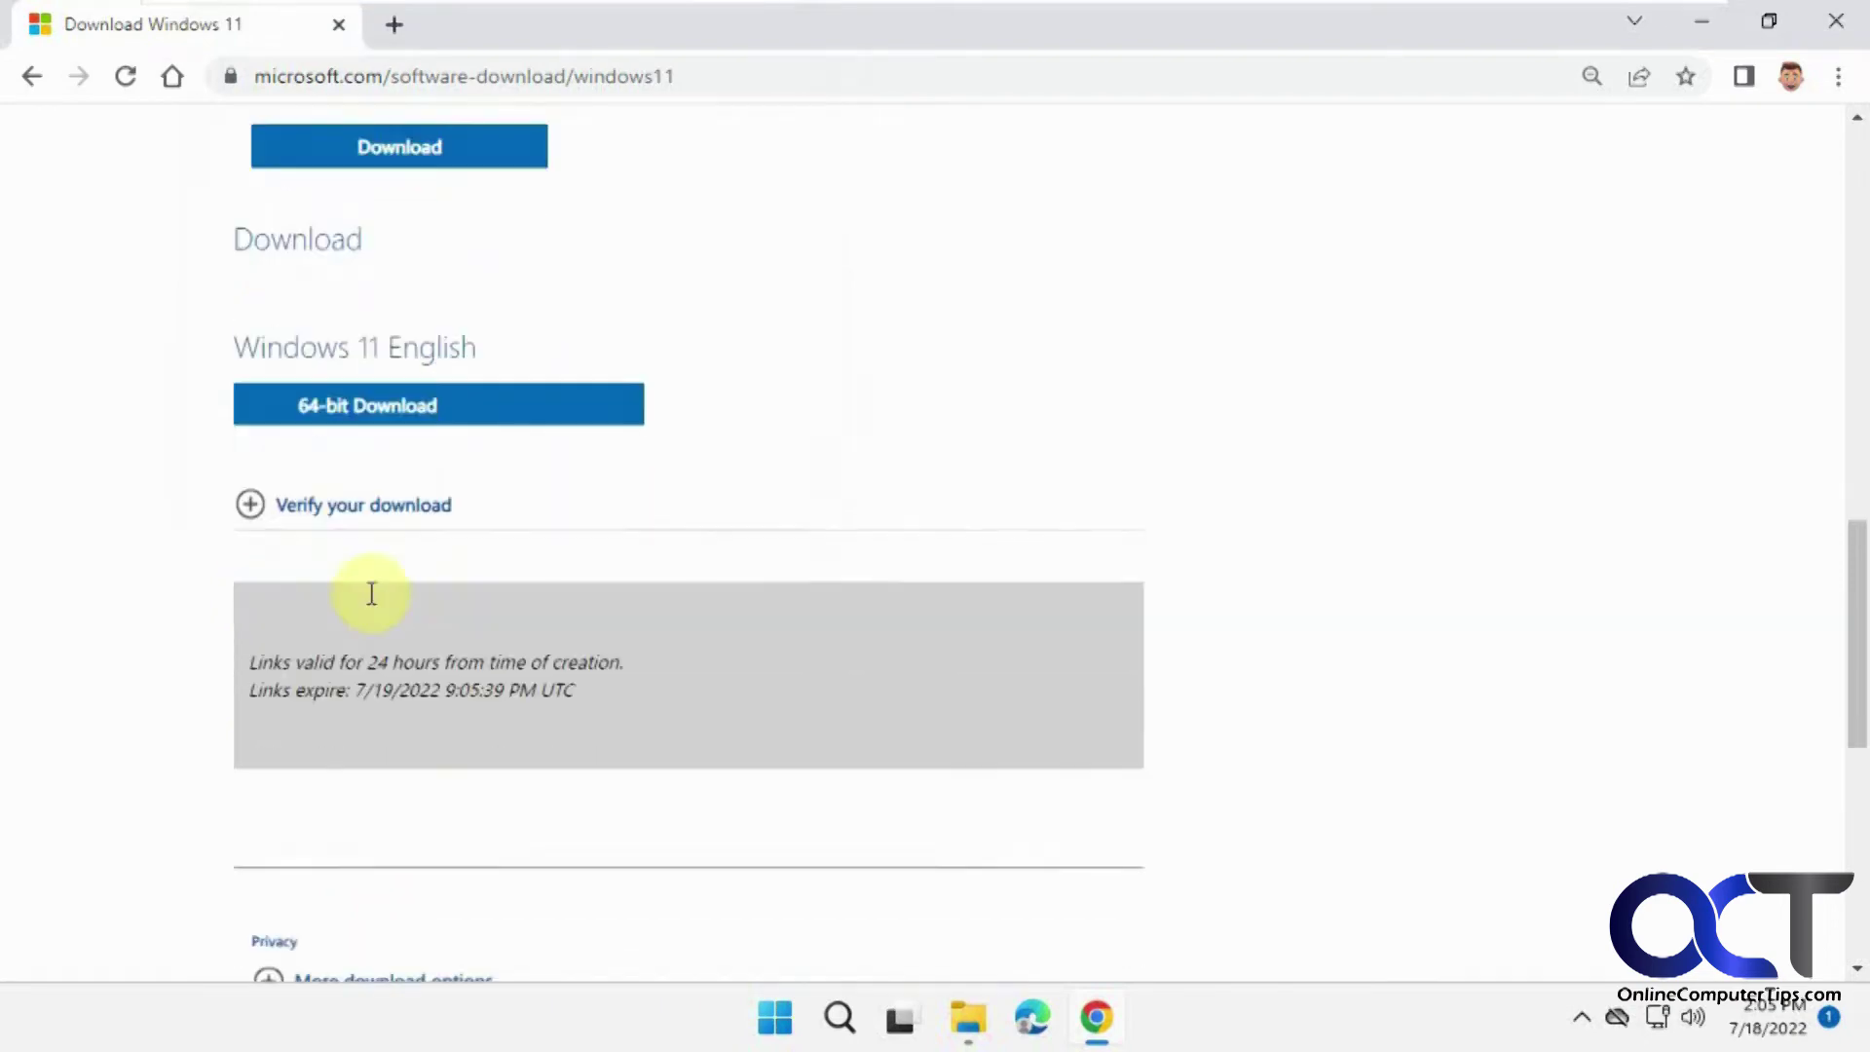
pyautogui.scroll(-1, 368, 593)
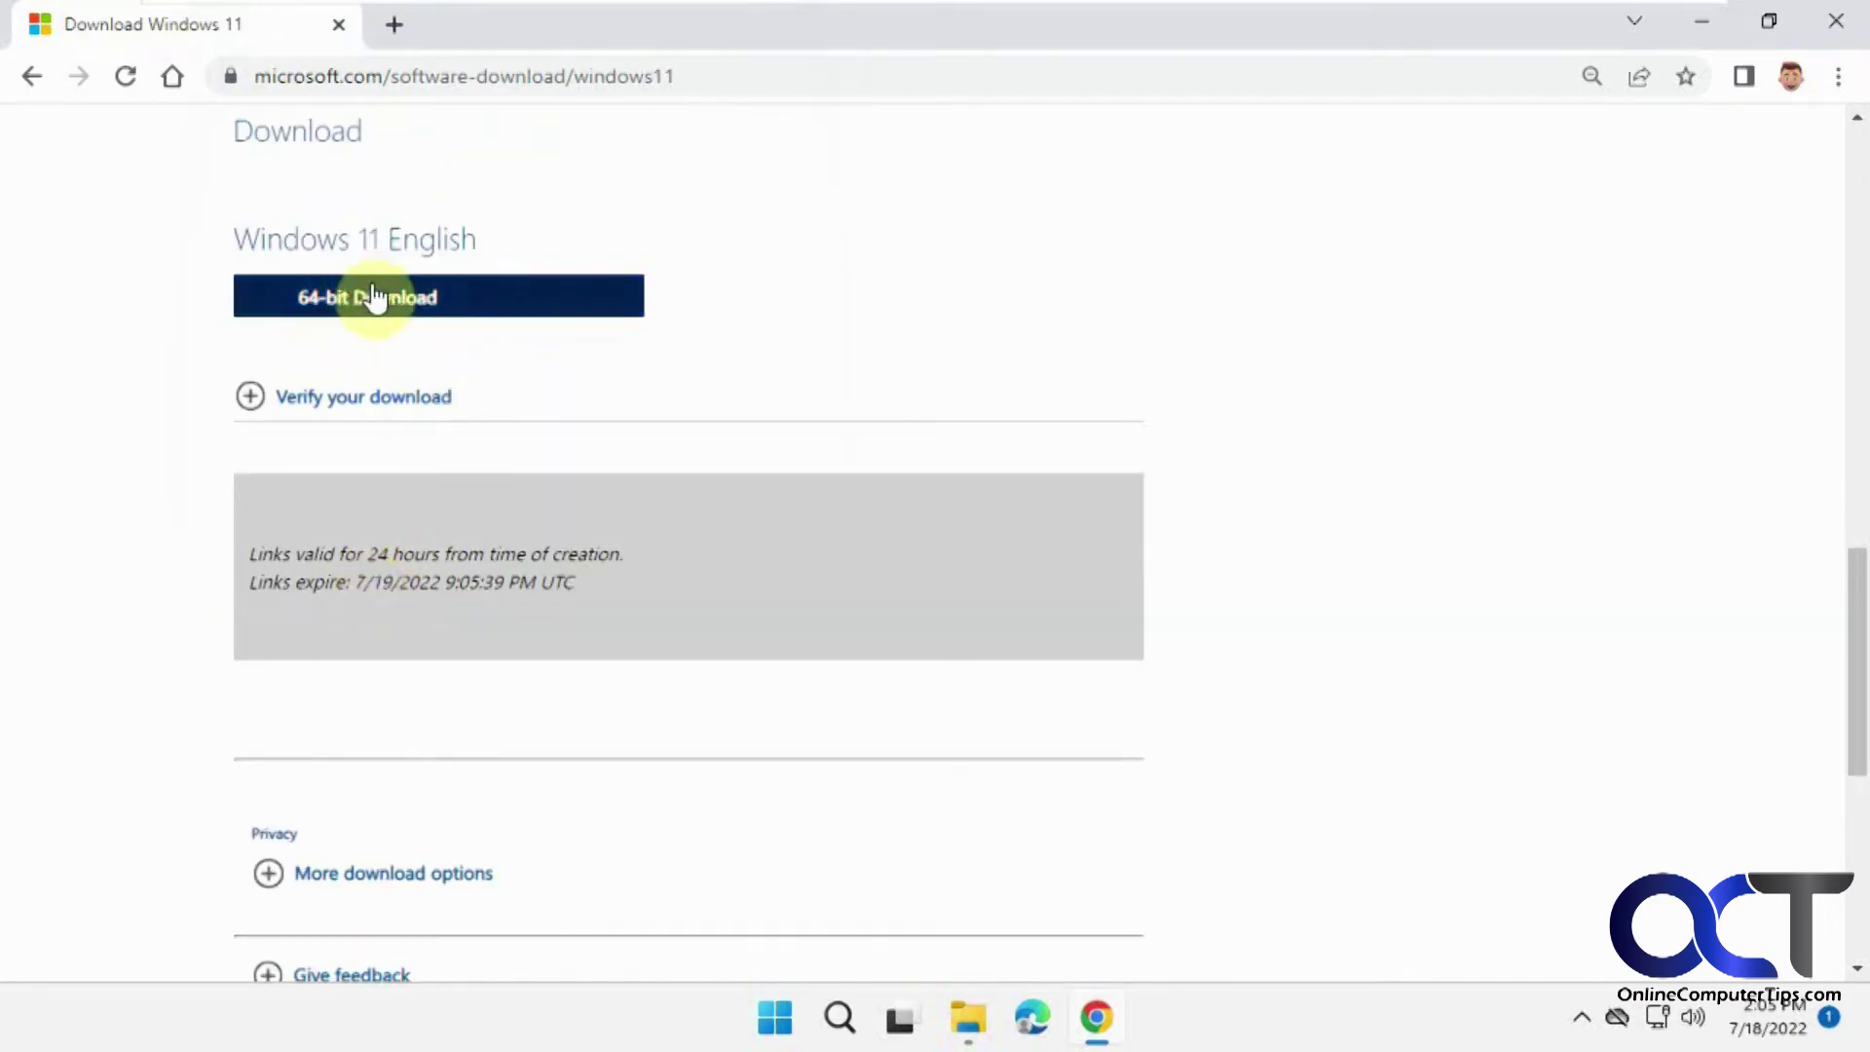
pyautogui.click(419, 313)
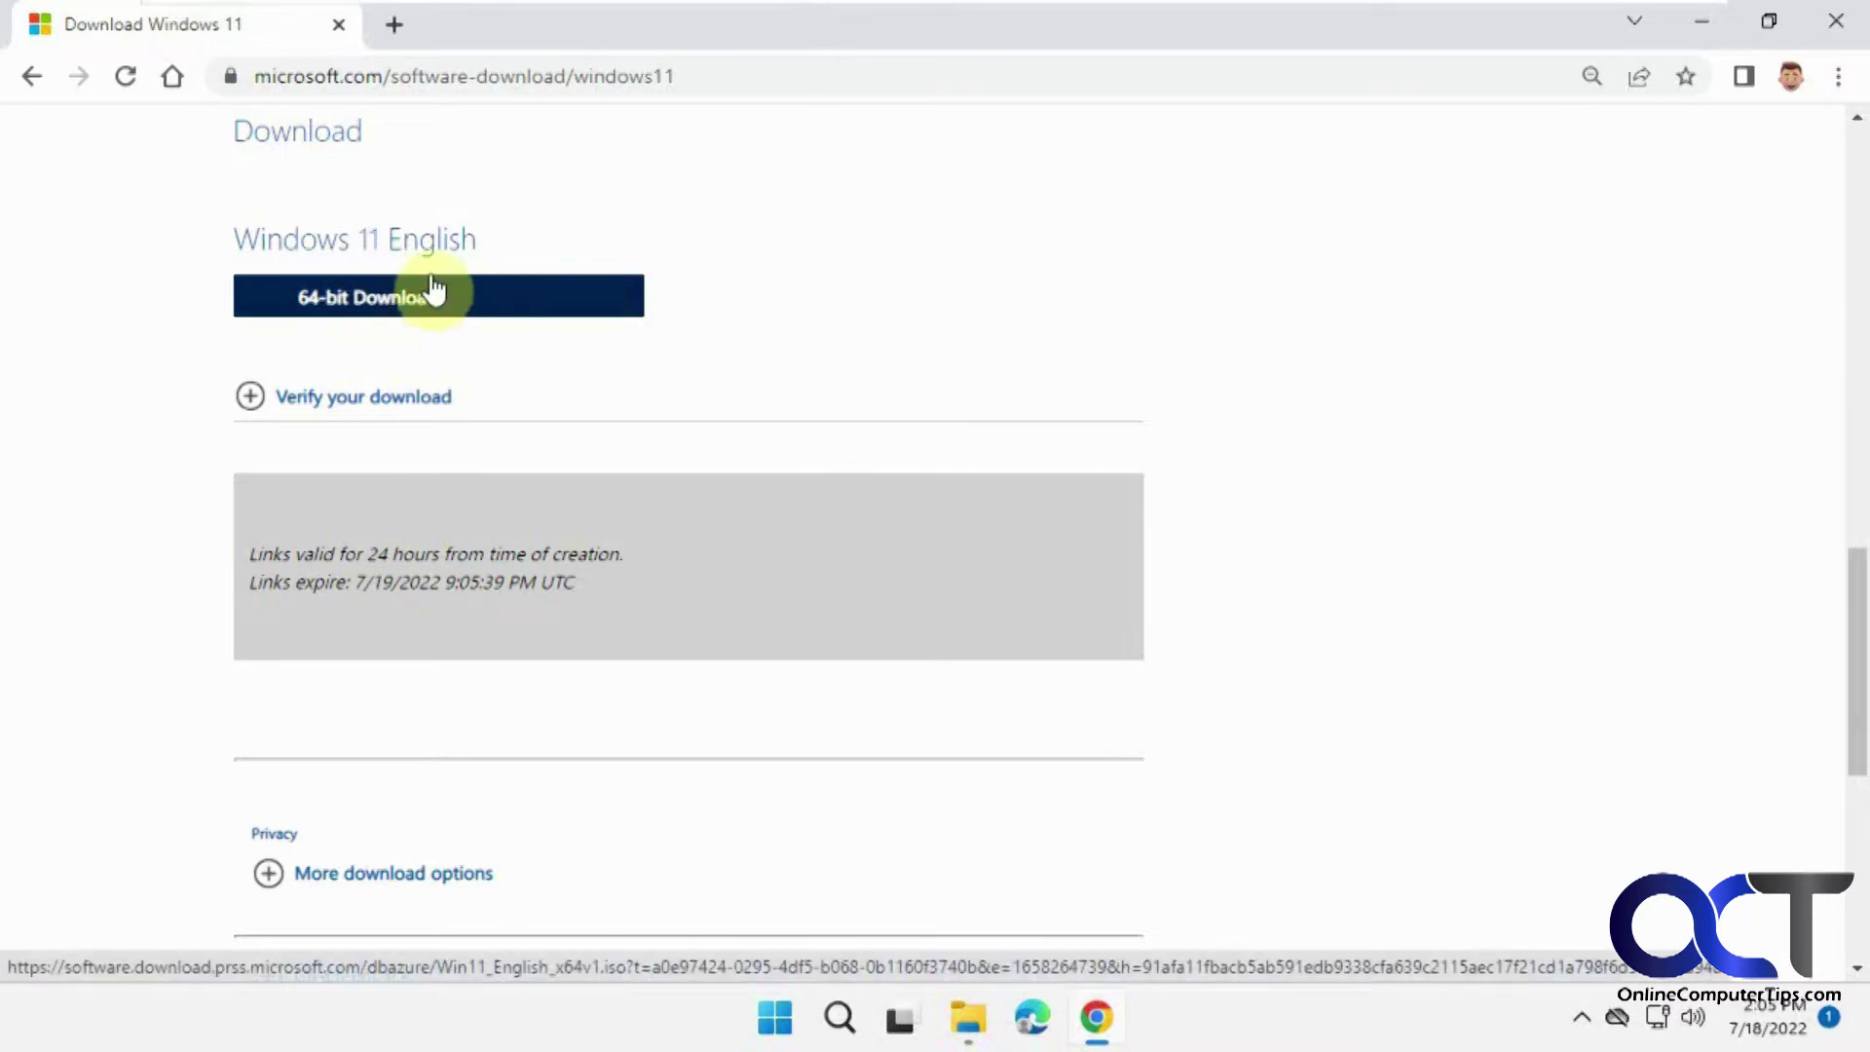
pyautogui.click(969, 1025)
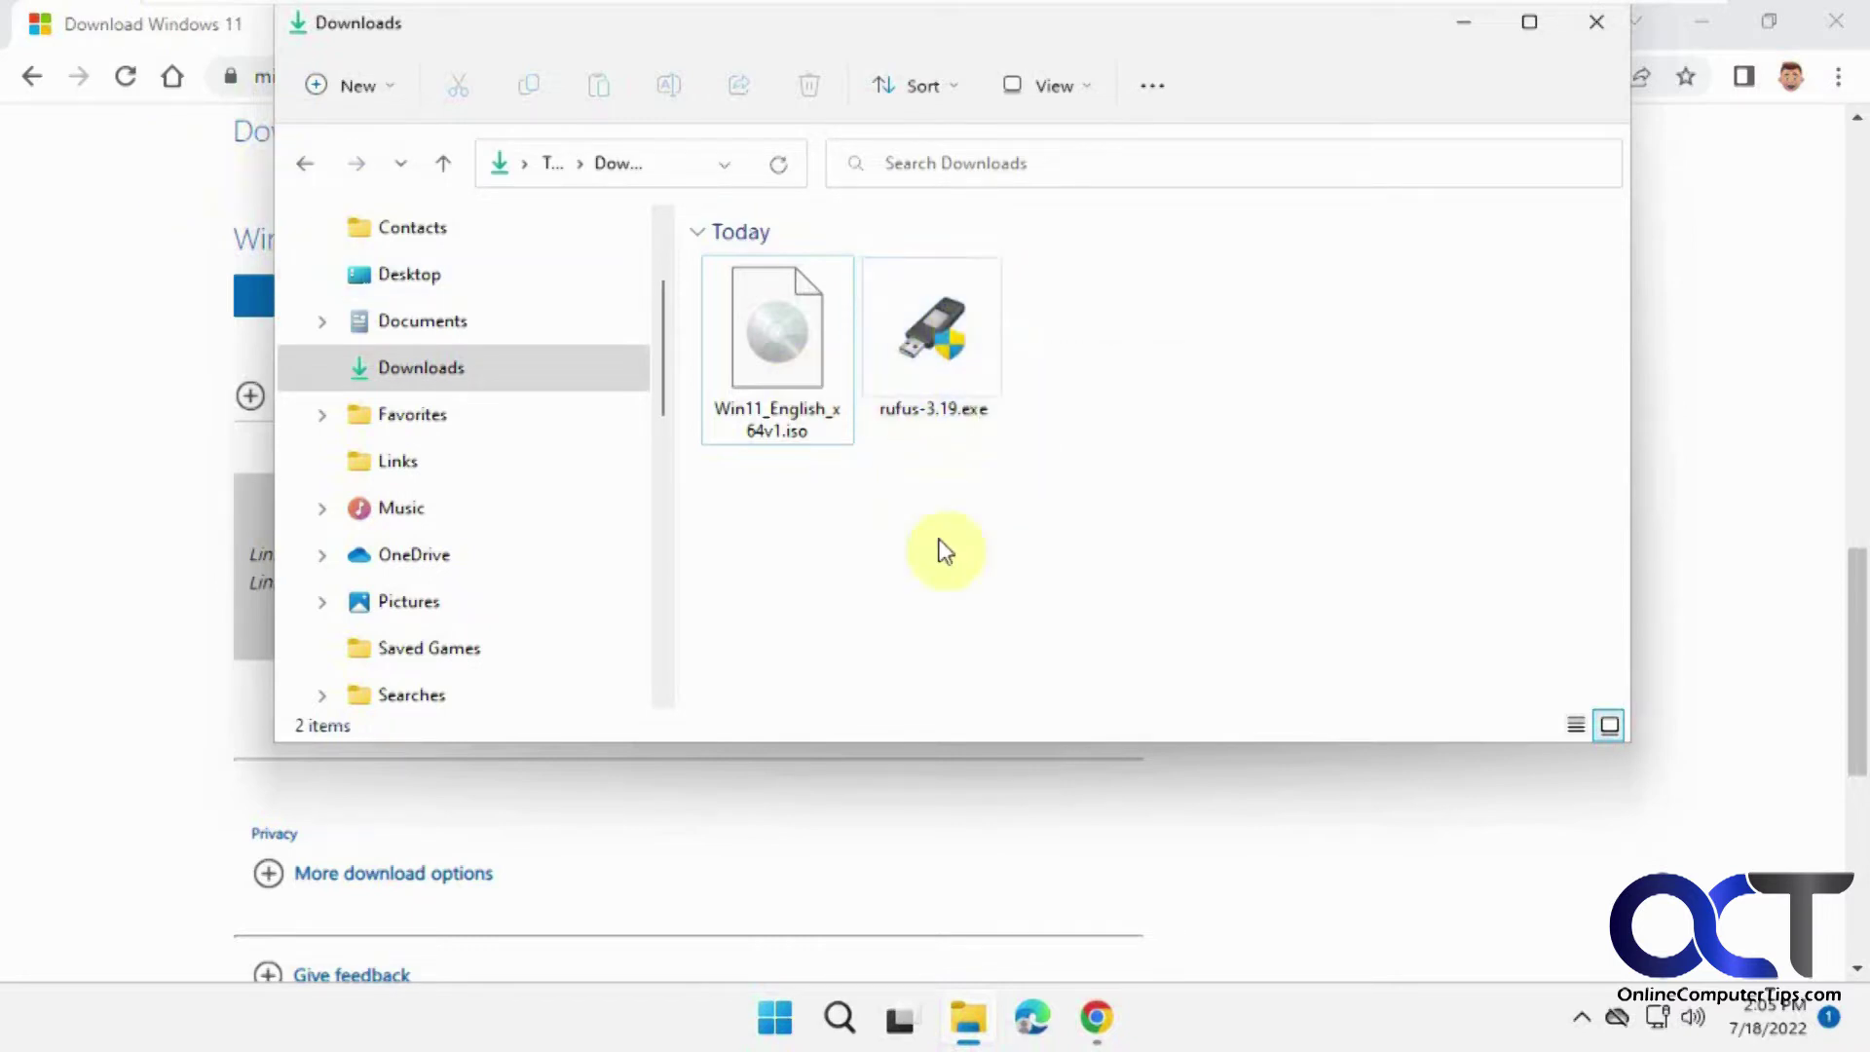
# Run rufus-3.19.exe from the Downloads folder.
pyautogui.doubleClick(943, 349)
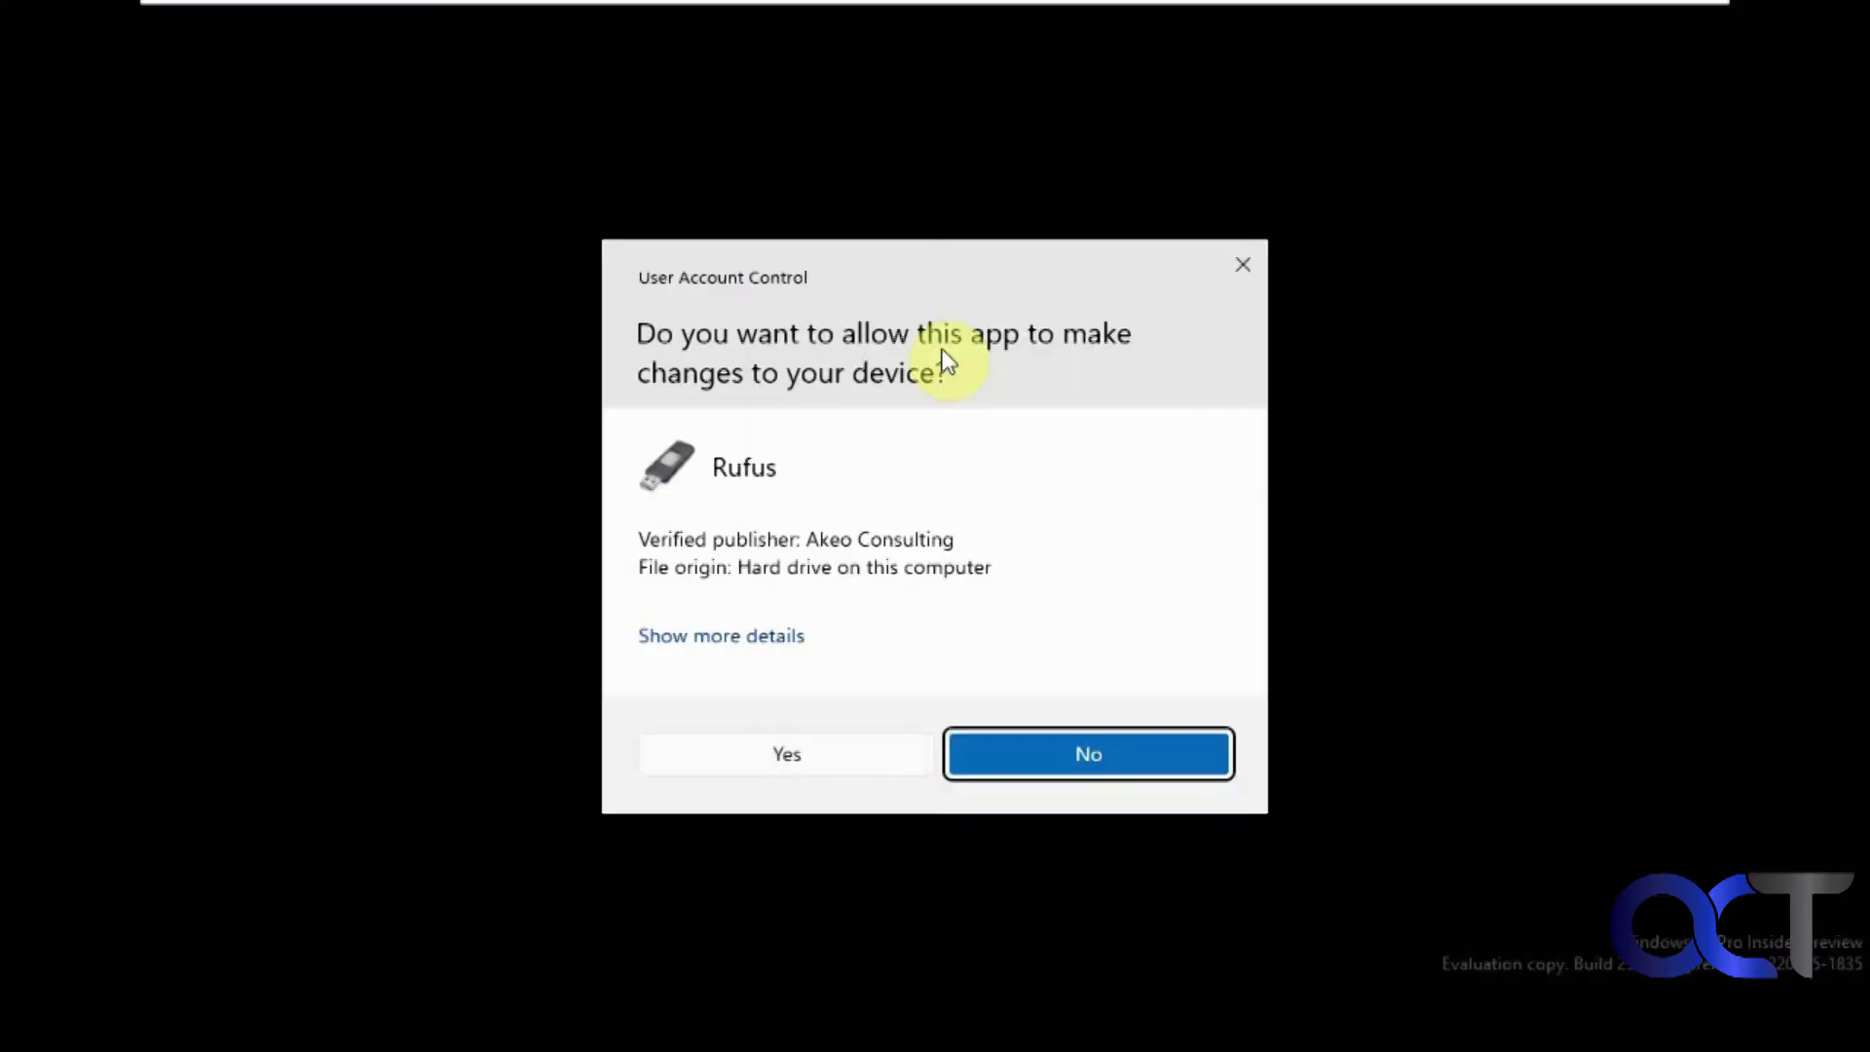
# Allow Rufus to run and set SANDISK (G:) [32 GB] as the target device.
pyautogui.click(789, 756)
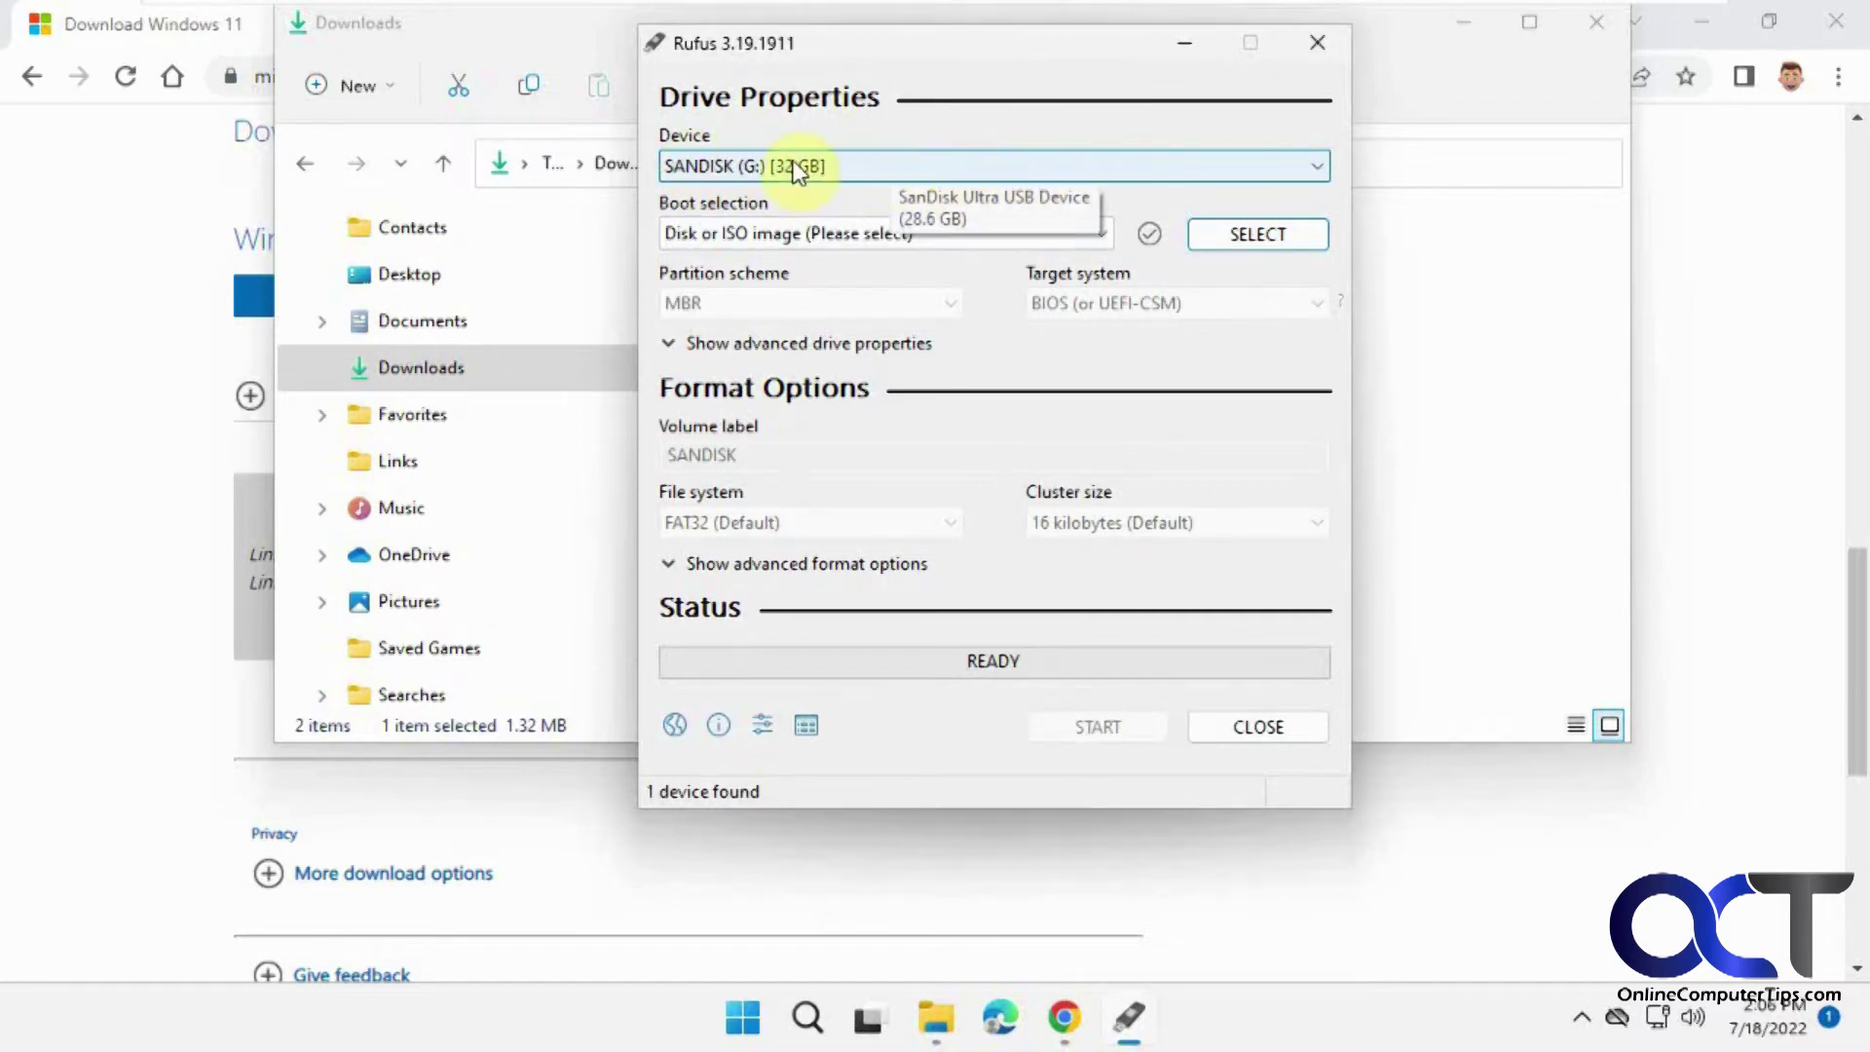
pyautogui.click(1323, 168)
pyautogui.click(1323, 168)
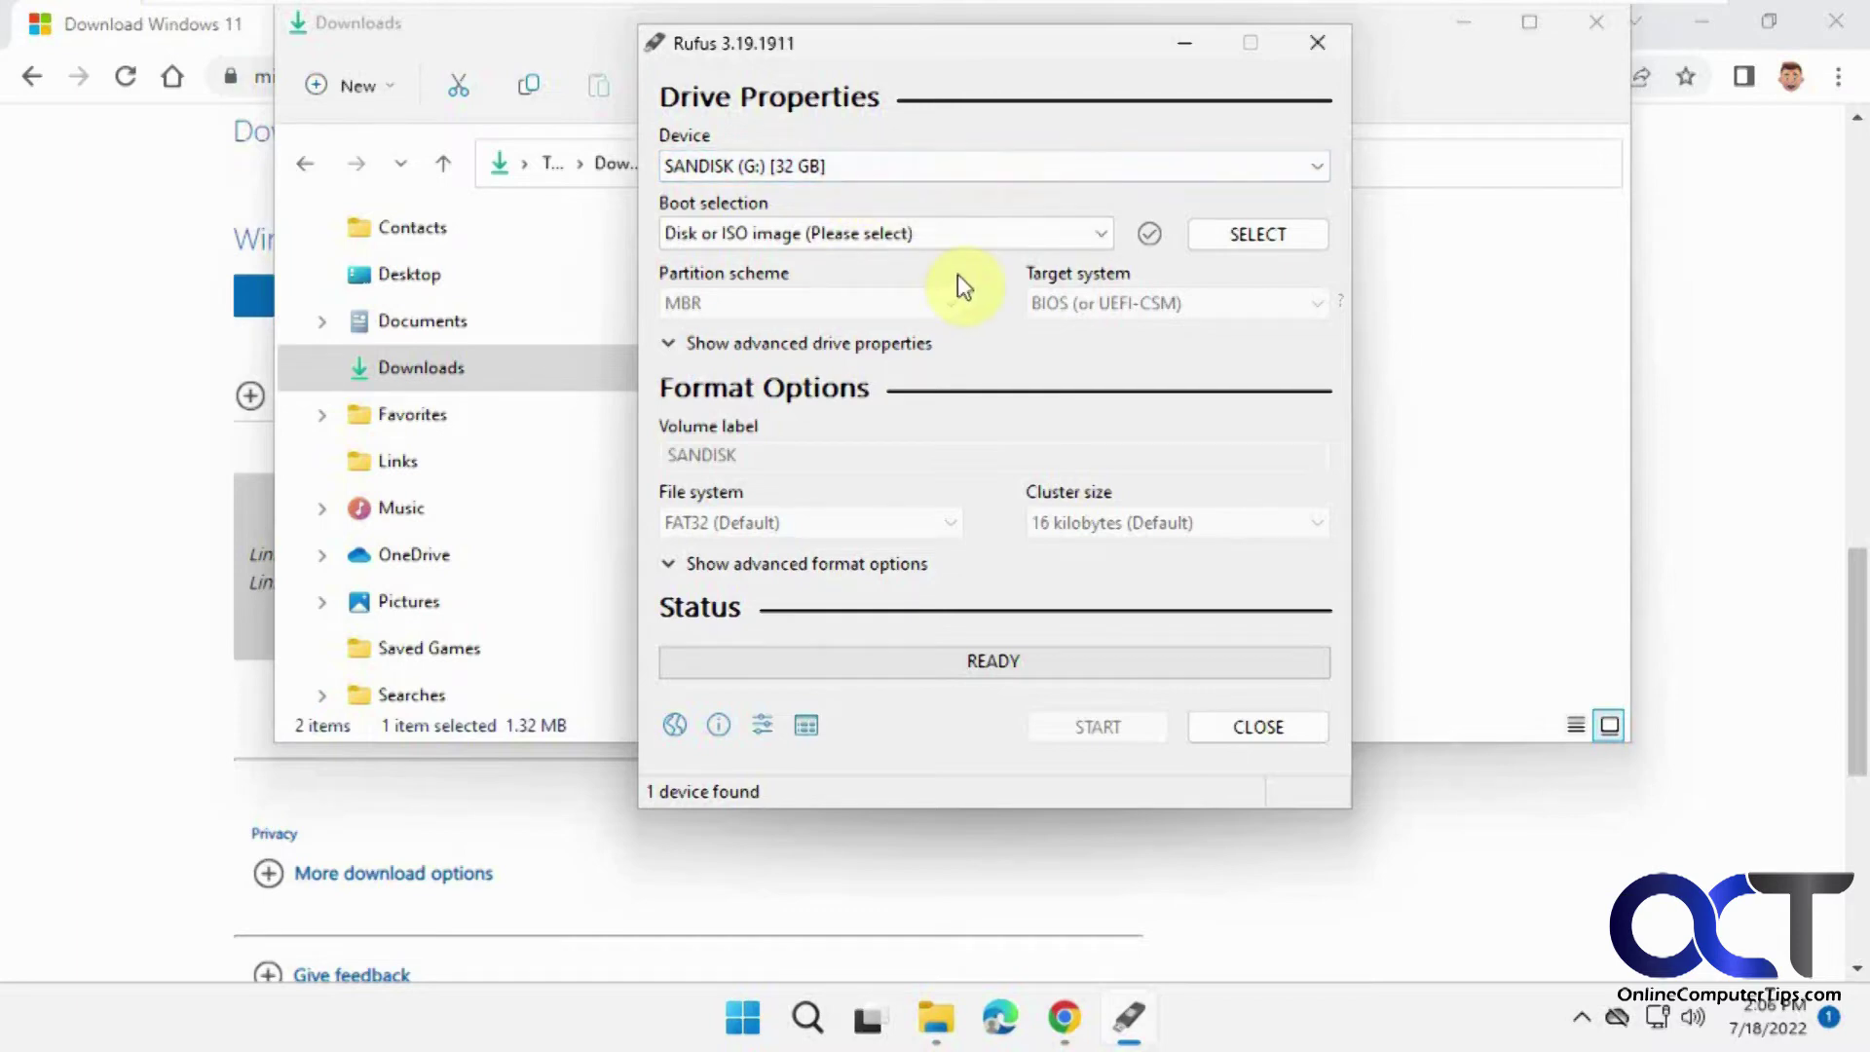
# Keep 'Disk or ISO image' as boot selection and load Win11_English_x64v1.iso from Downloads.
pyautogui.click(812, 238)
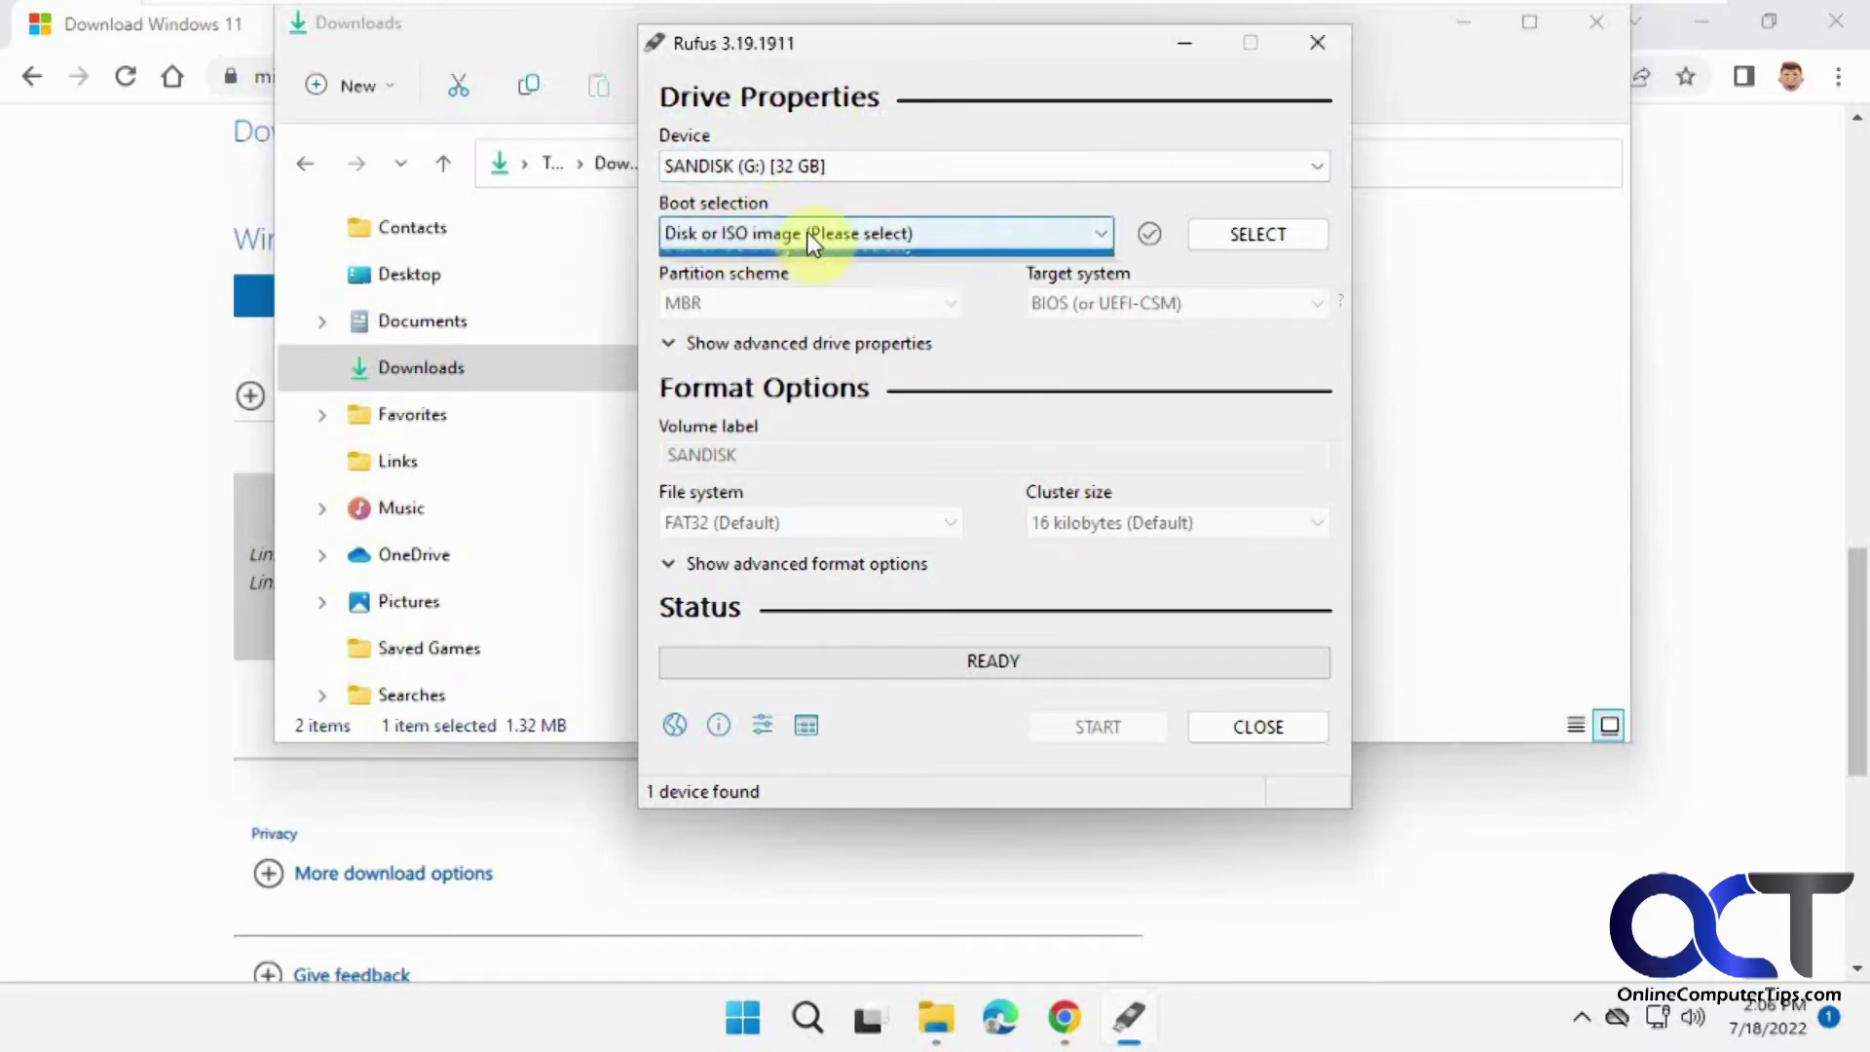
pyautogui.click(791, 306)
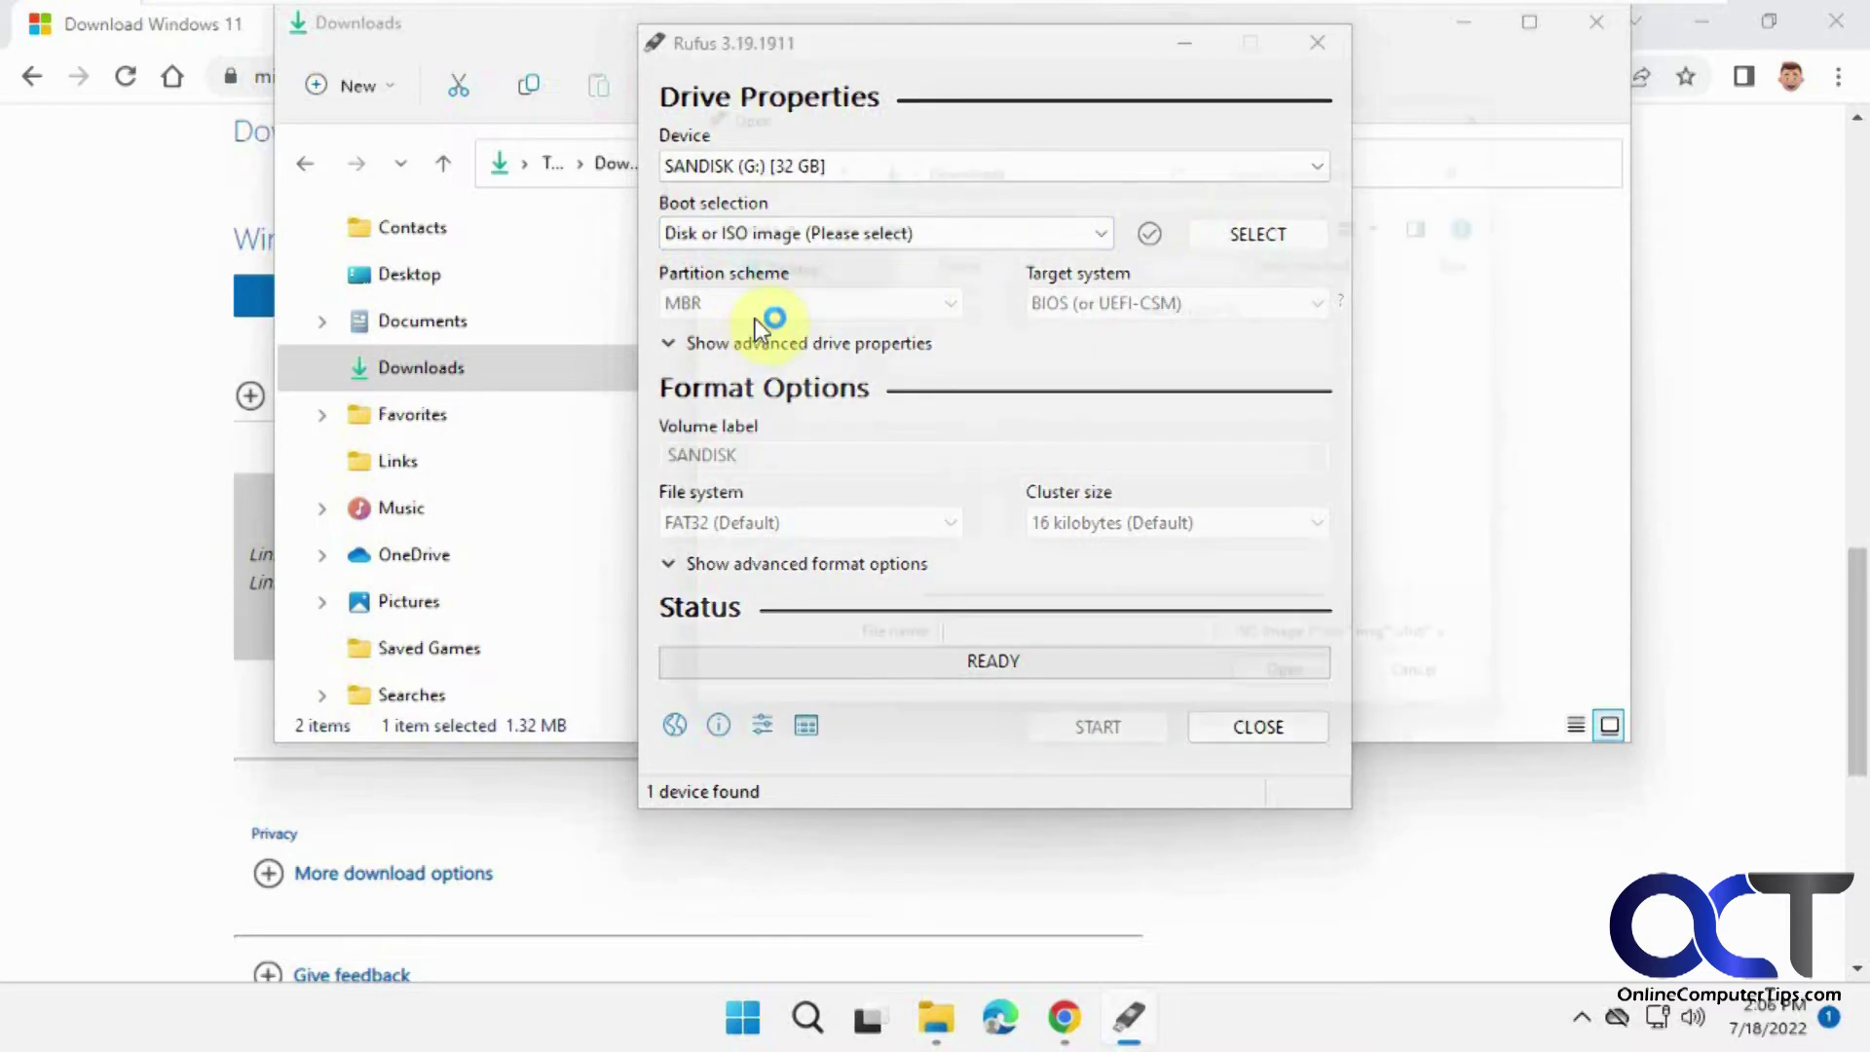
pyautogui.scroll(-4, 756, 321)
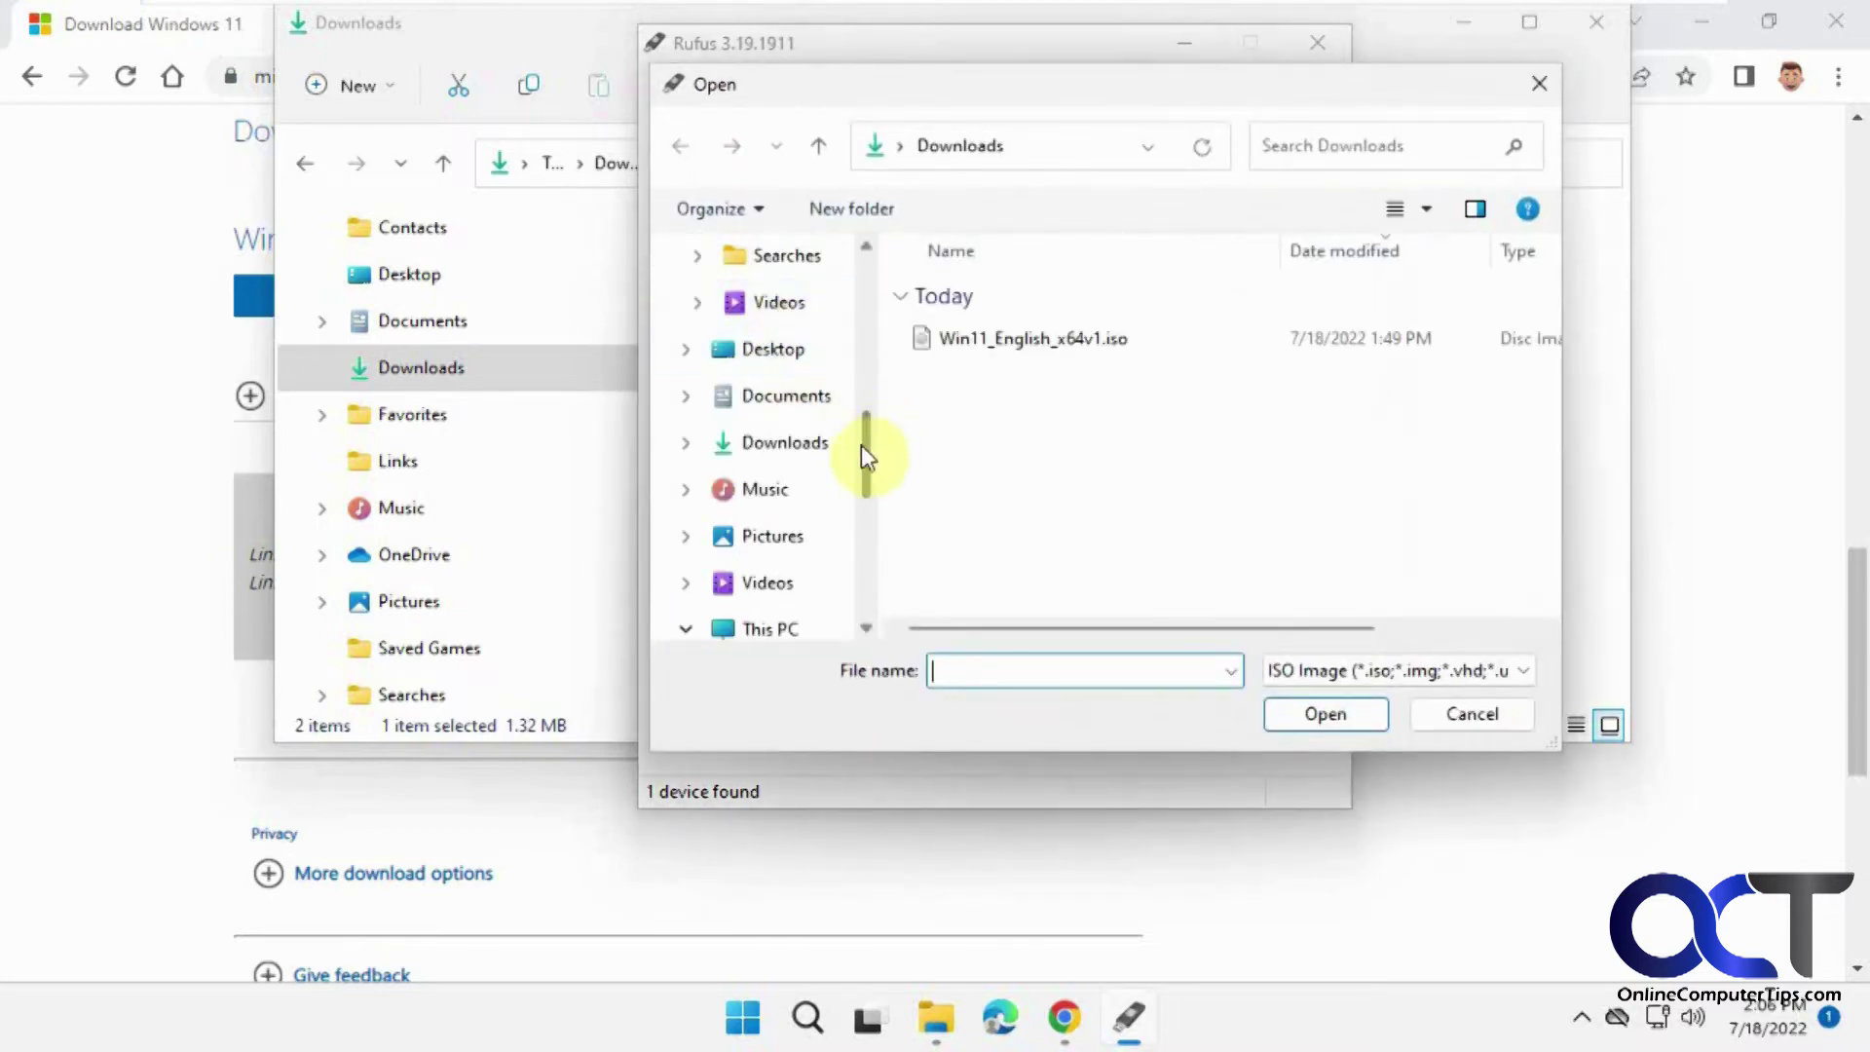
pyautogui.click(1013, 341)
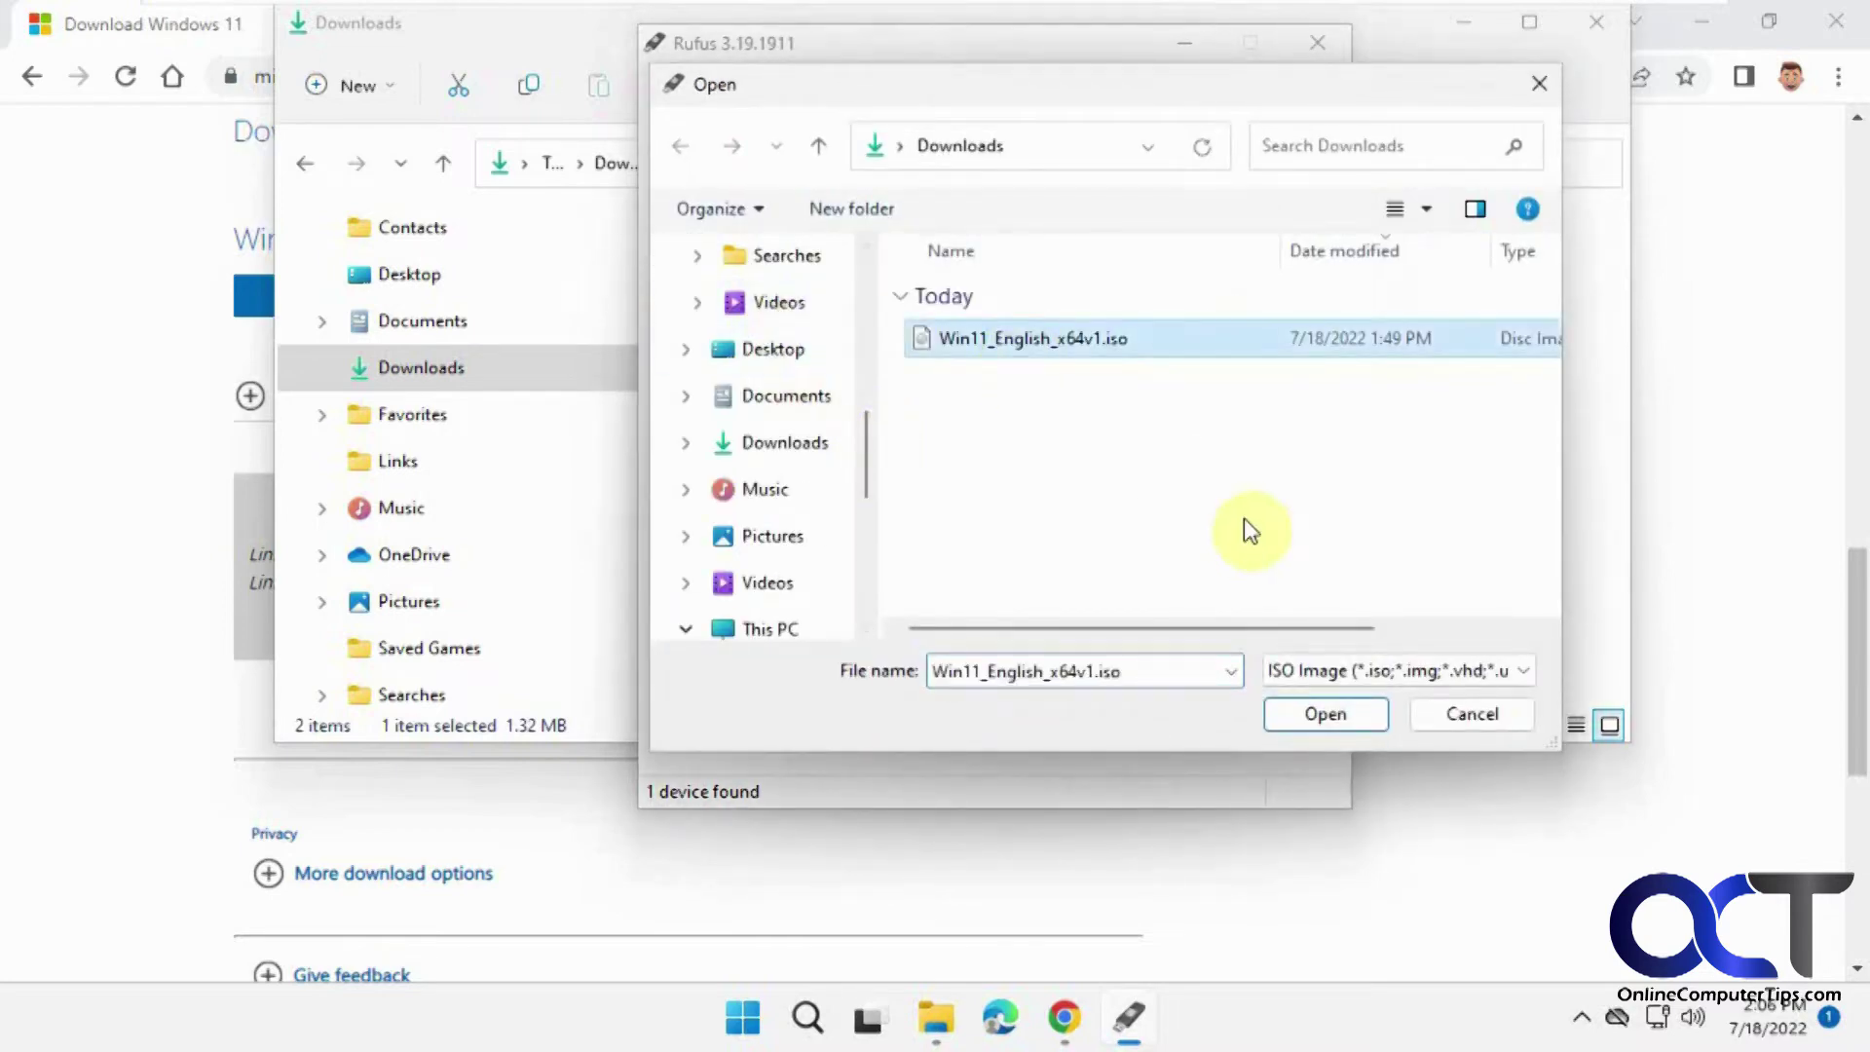
pyautogui.click(1324, 714)
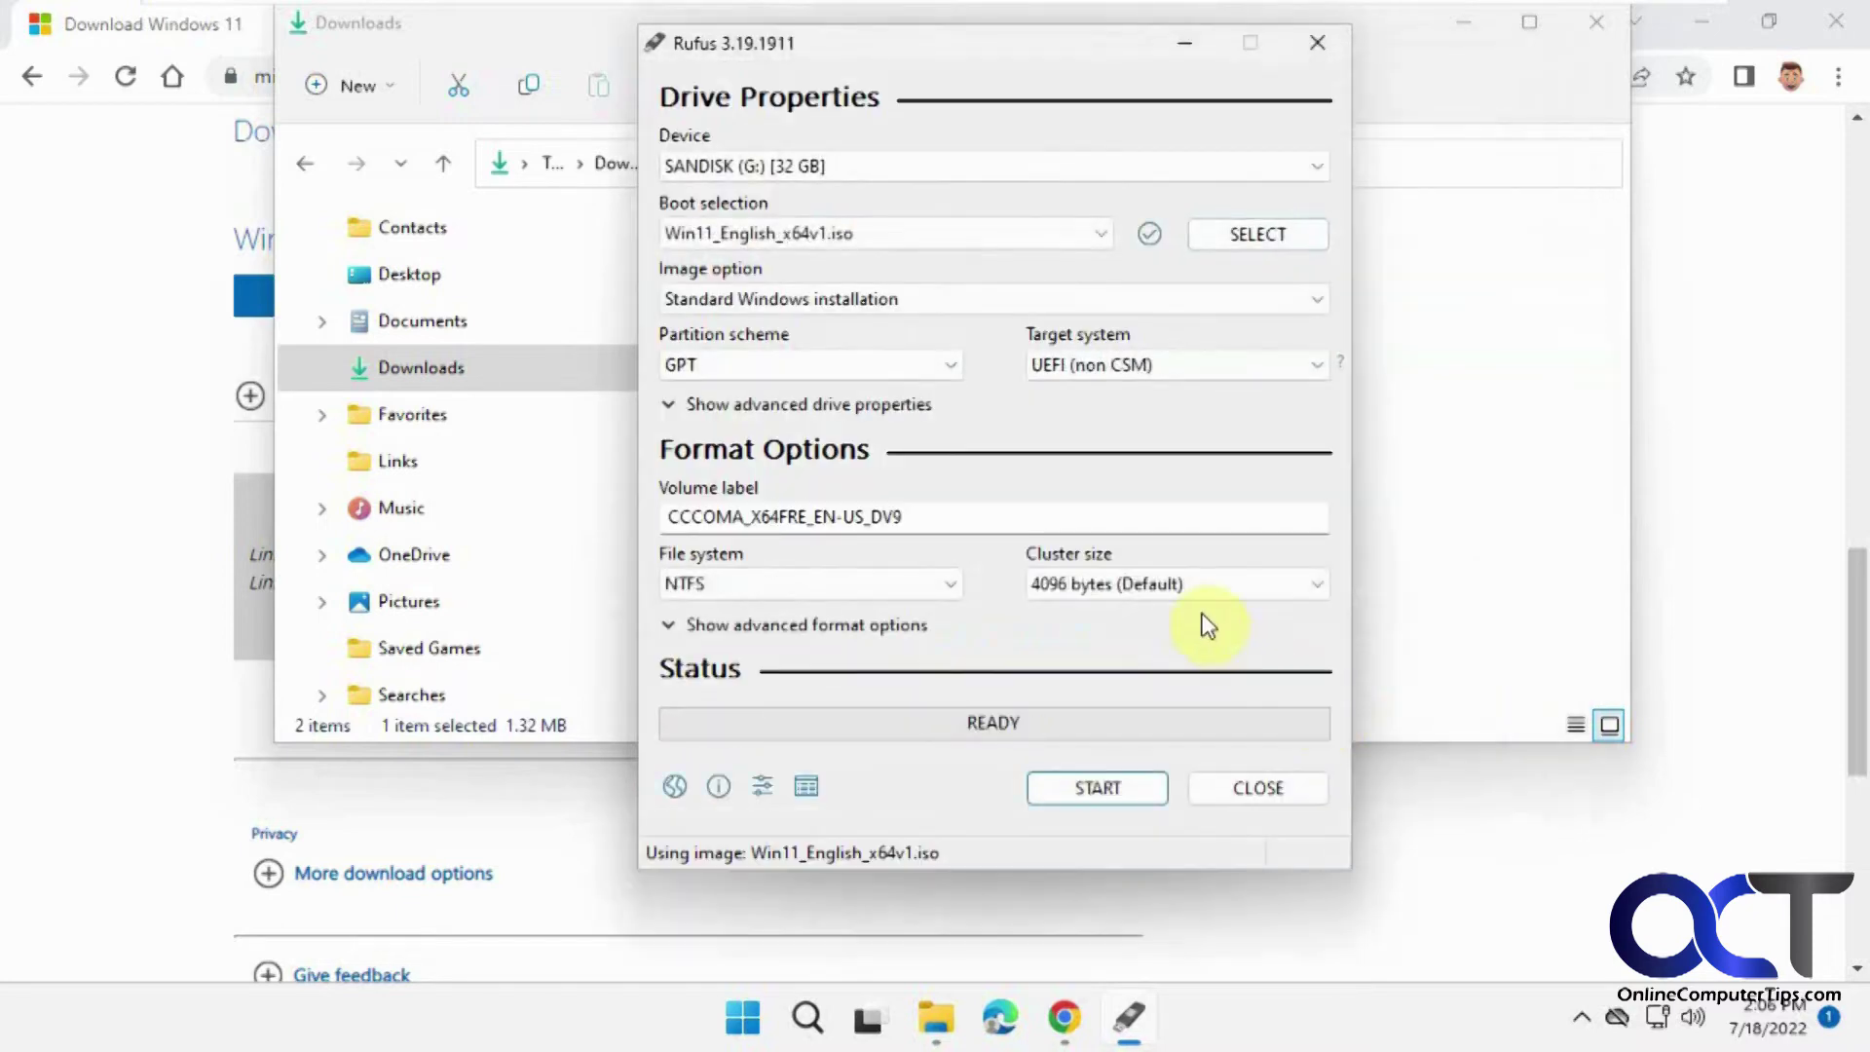
# Keep GPT partitioning and Standard Windows installation, show advanced drive properties, then start.
pyautogui.click(949, 372)
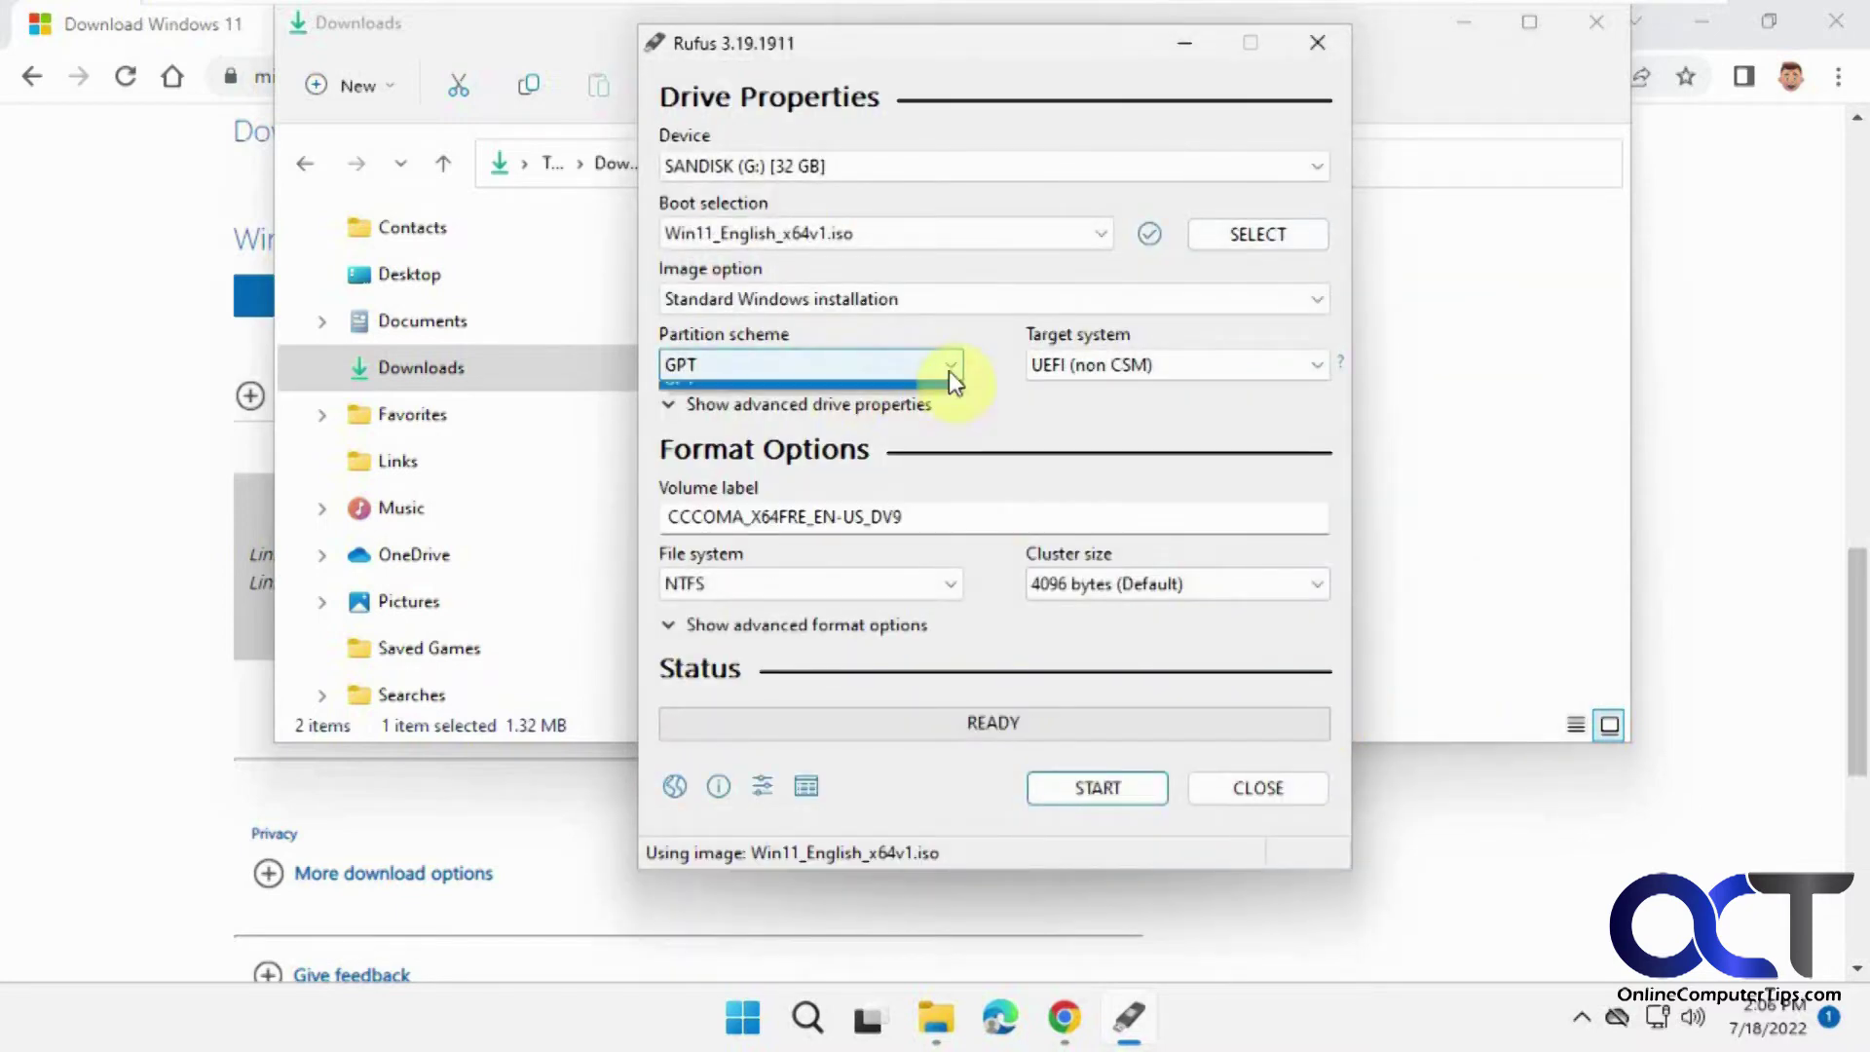
pyautogui.click(950, 373)
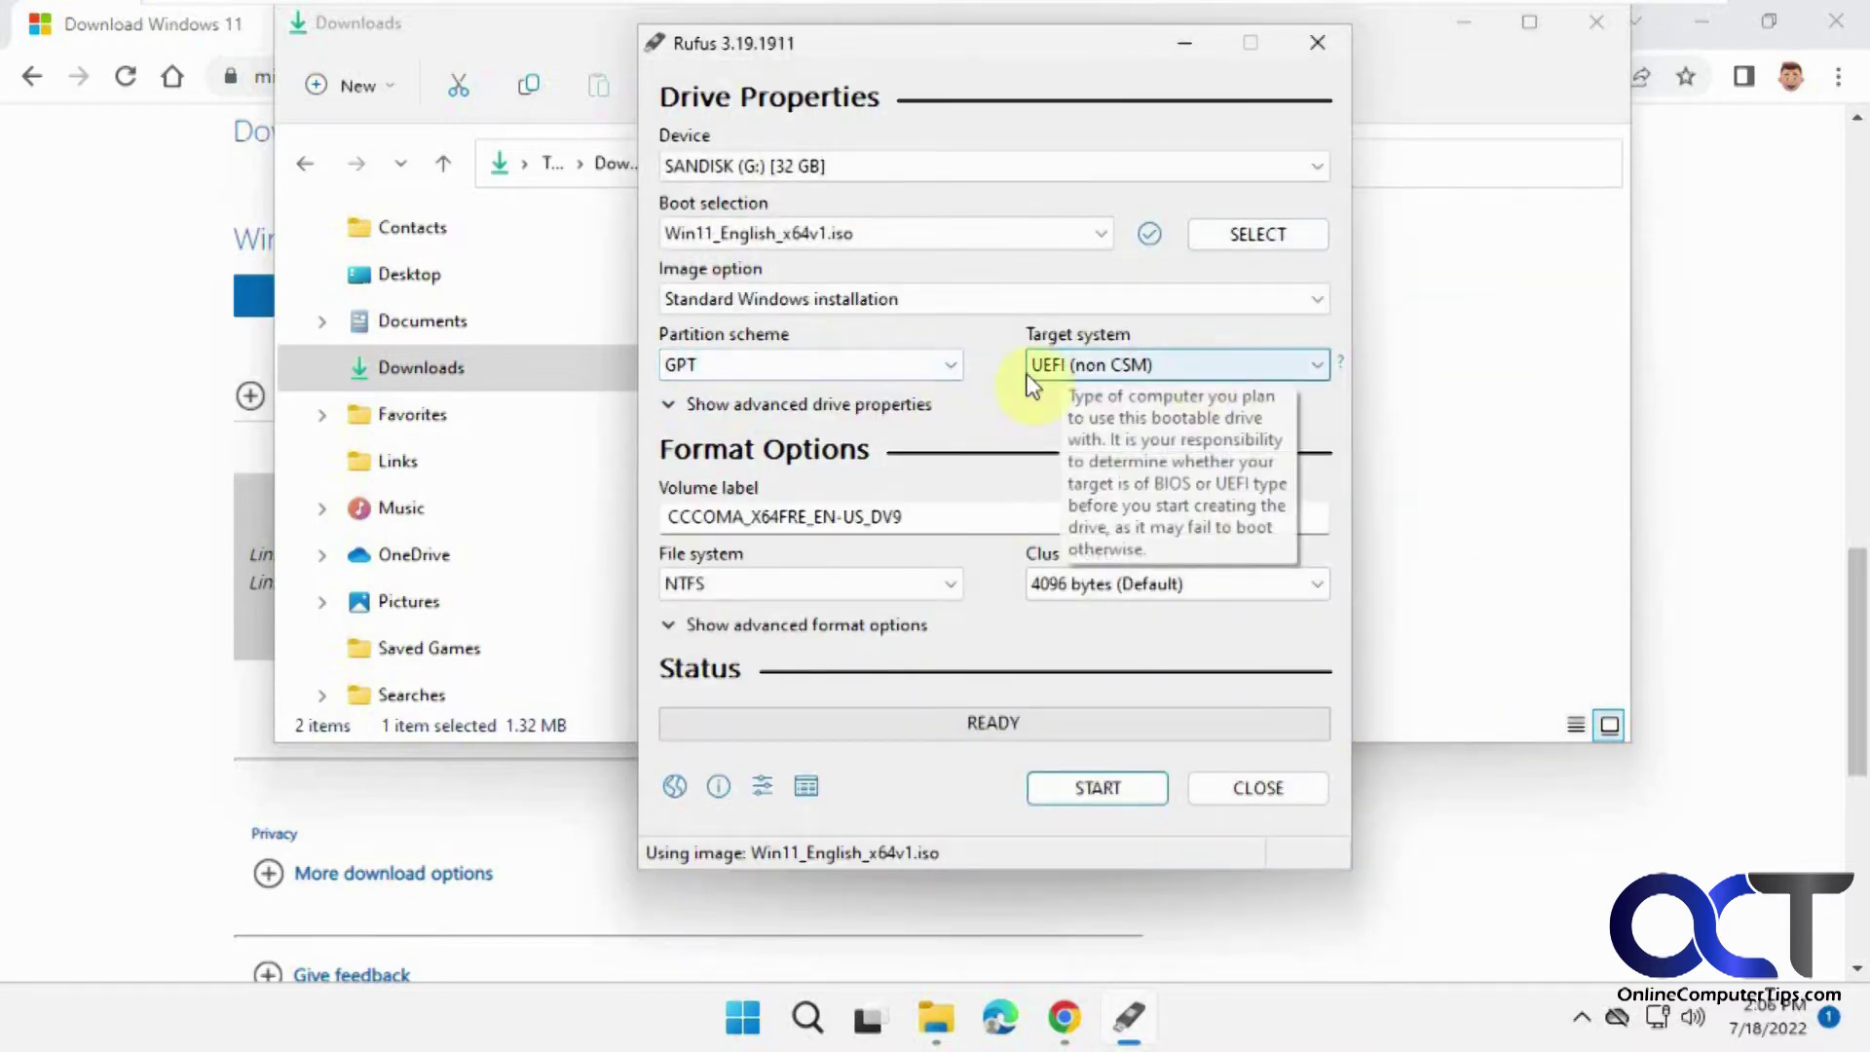
pyautogui.click(902, 408)
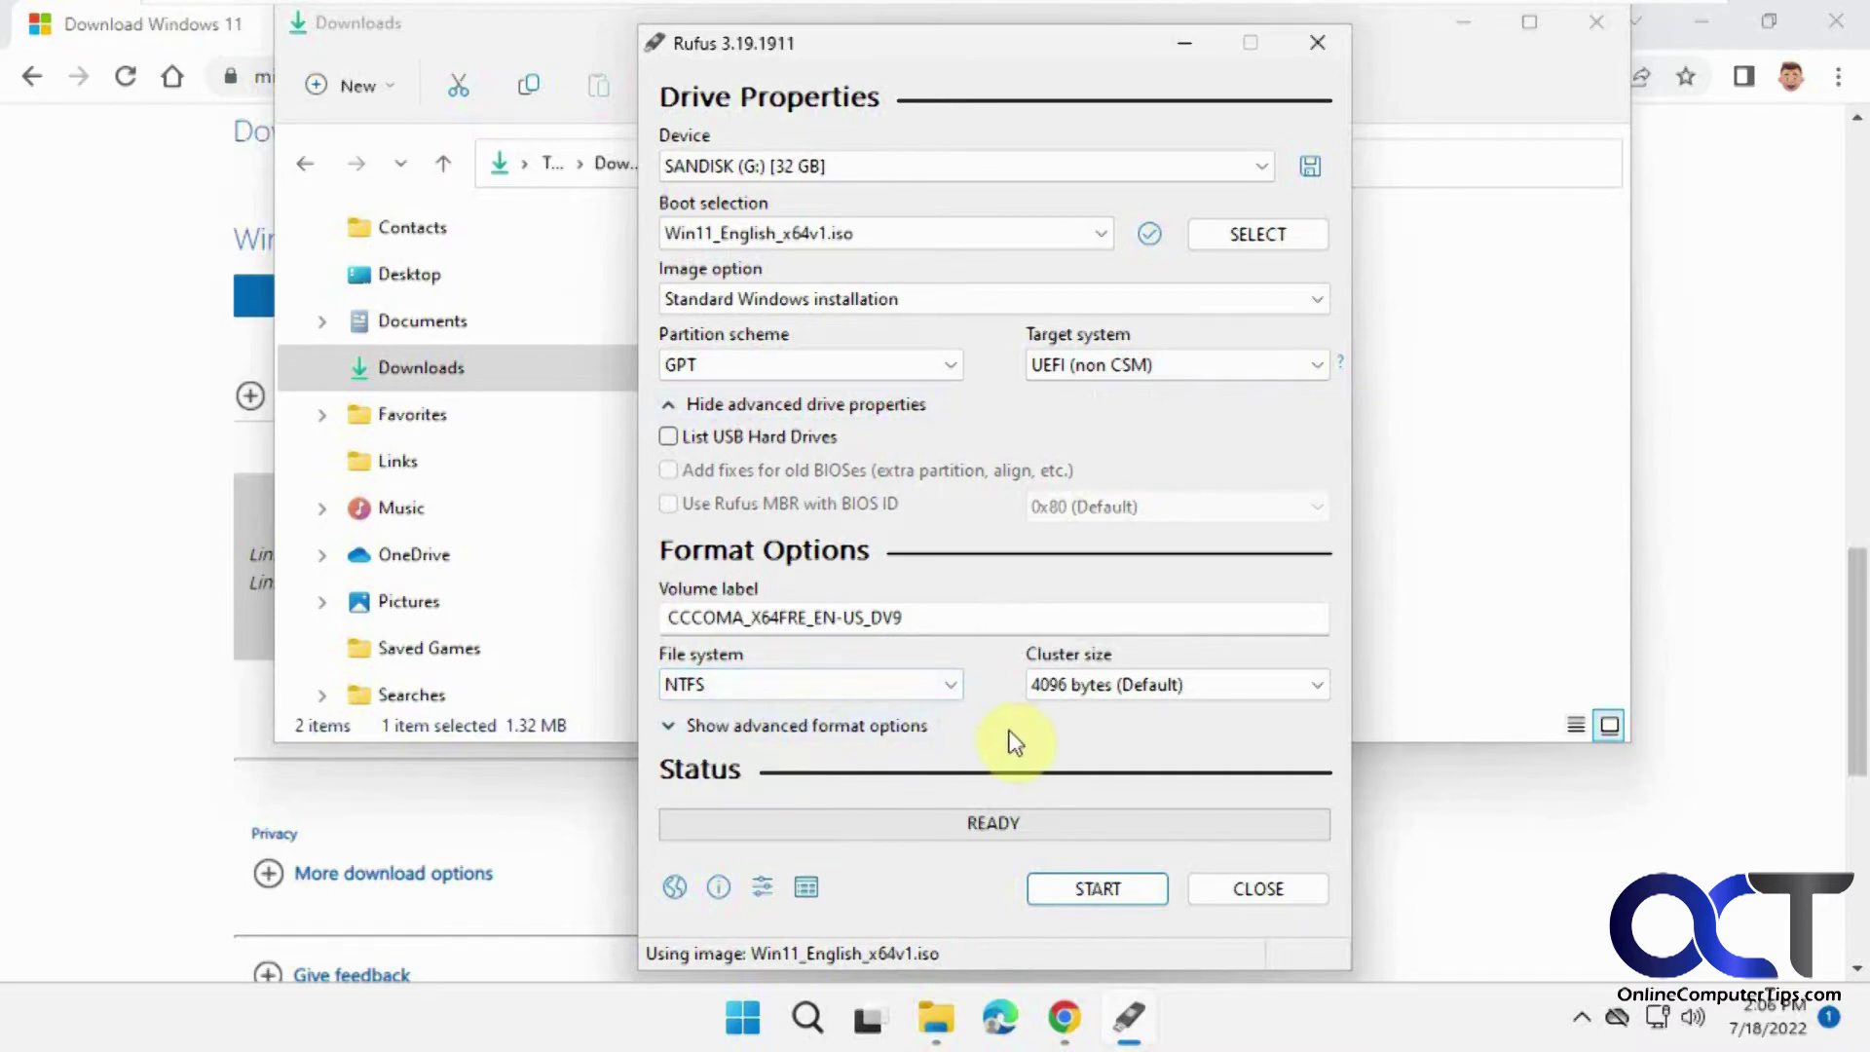
pyautogui.click(820, 300)
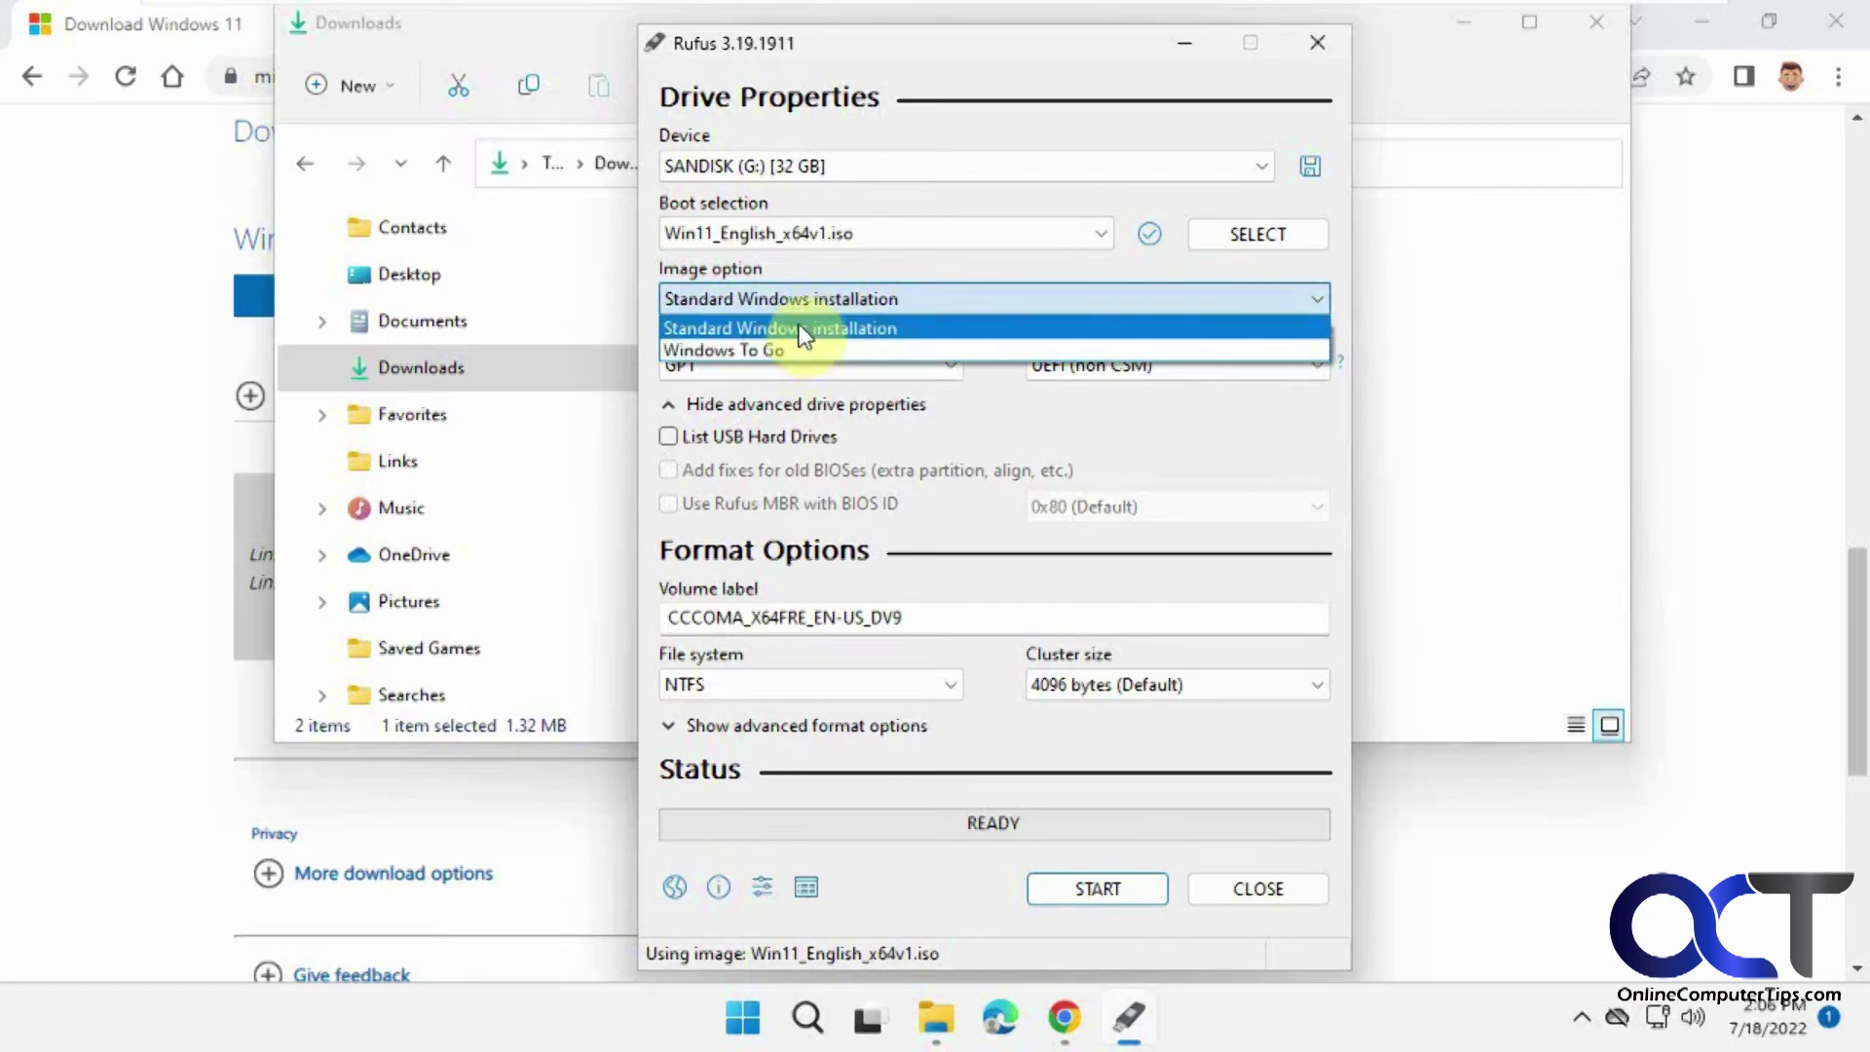
pyautogui.click(793, 329)
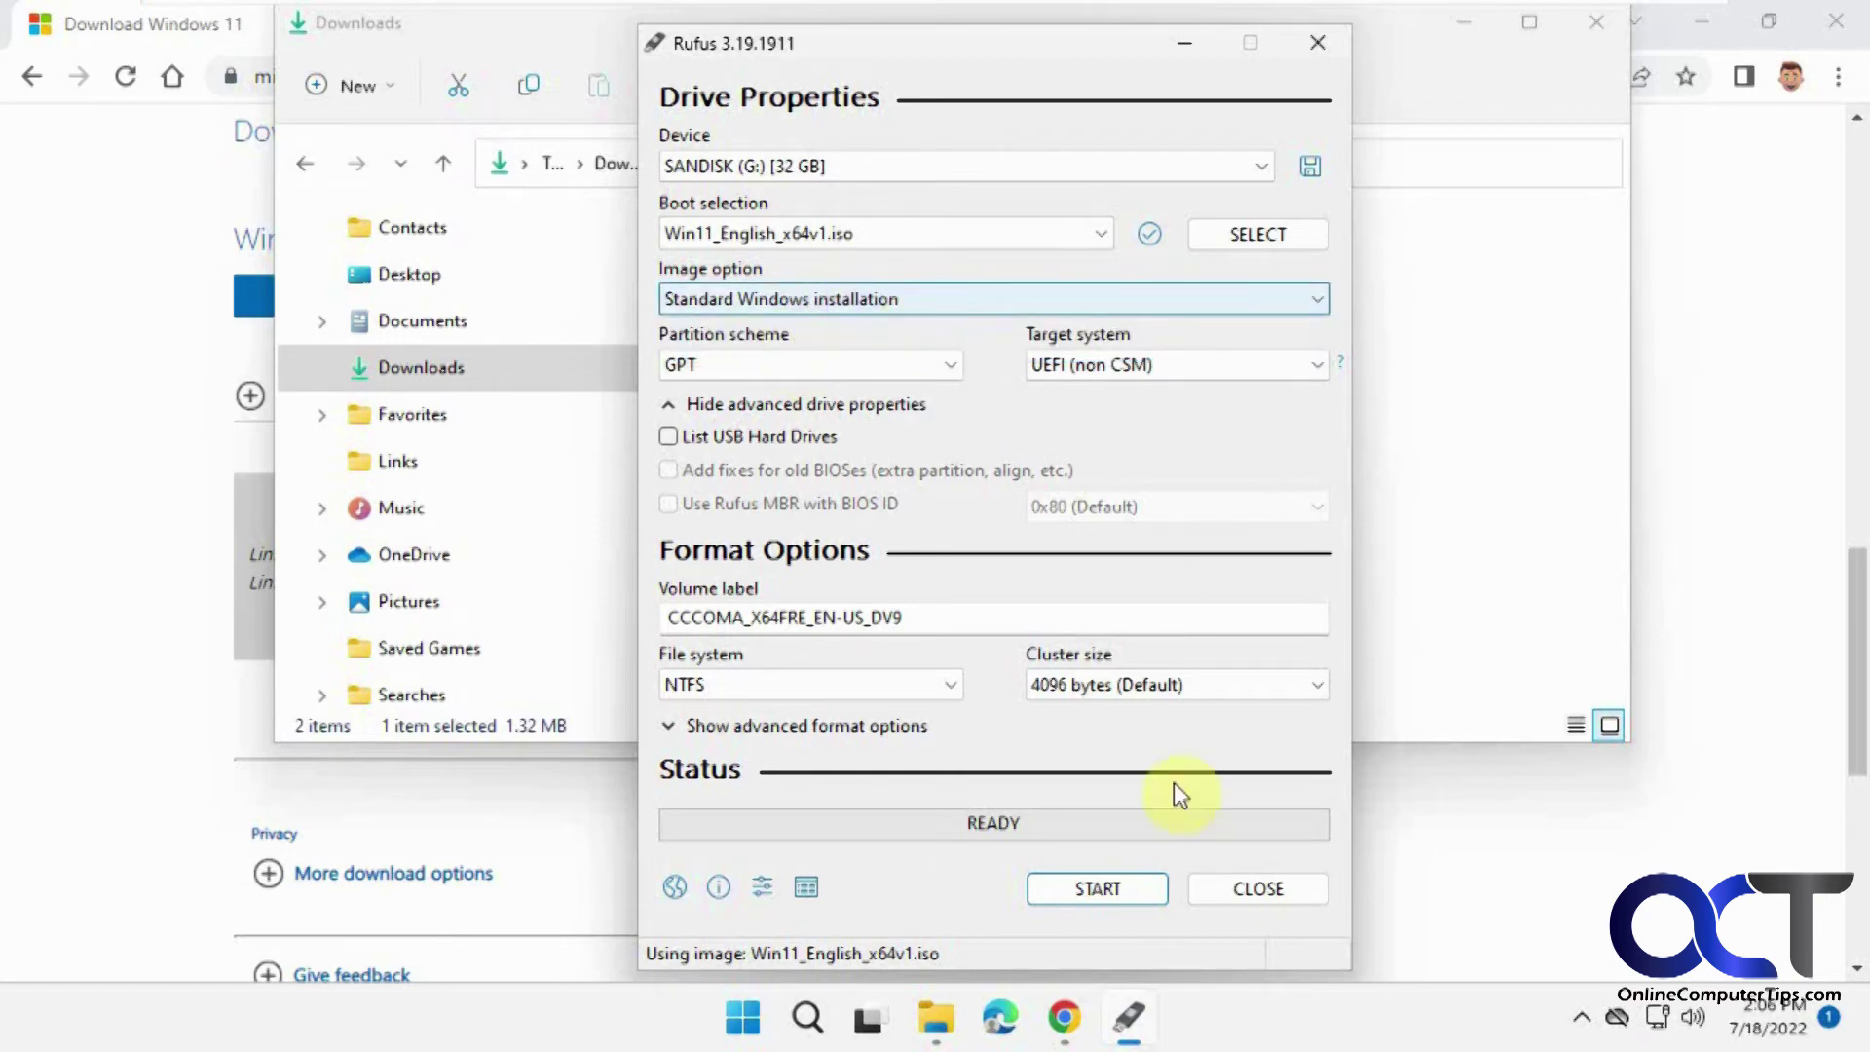
pyautogui.click(1099, 889)
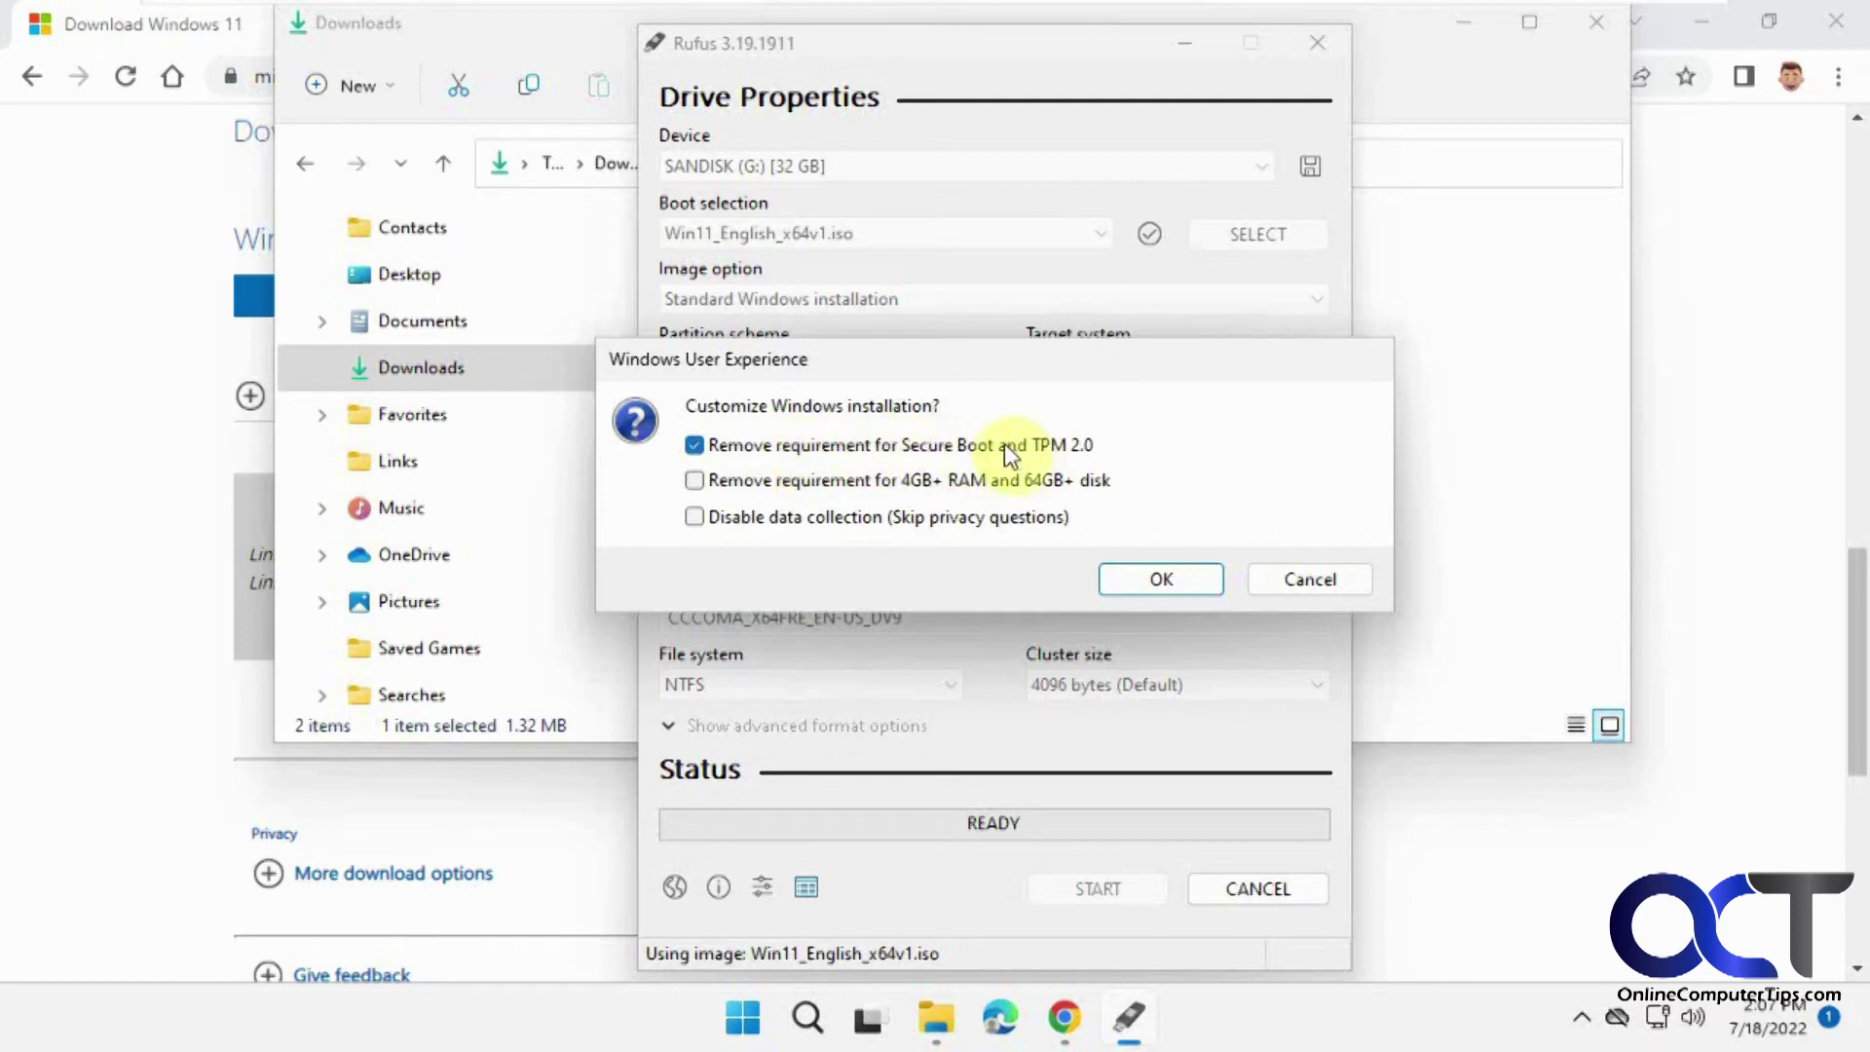
# Untick removal of the Secure Boot and TPM 2.0 requirement and confirm with no customizations.
pyautogui.click(905, 453)
pyautogui.click(1137, 580)
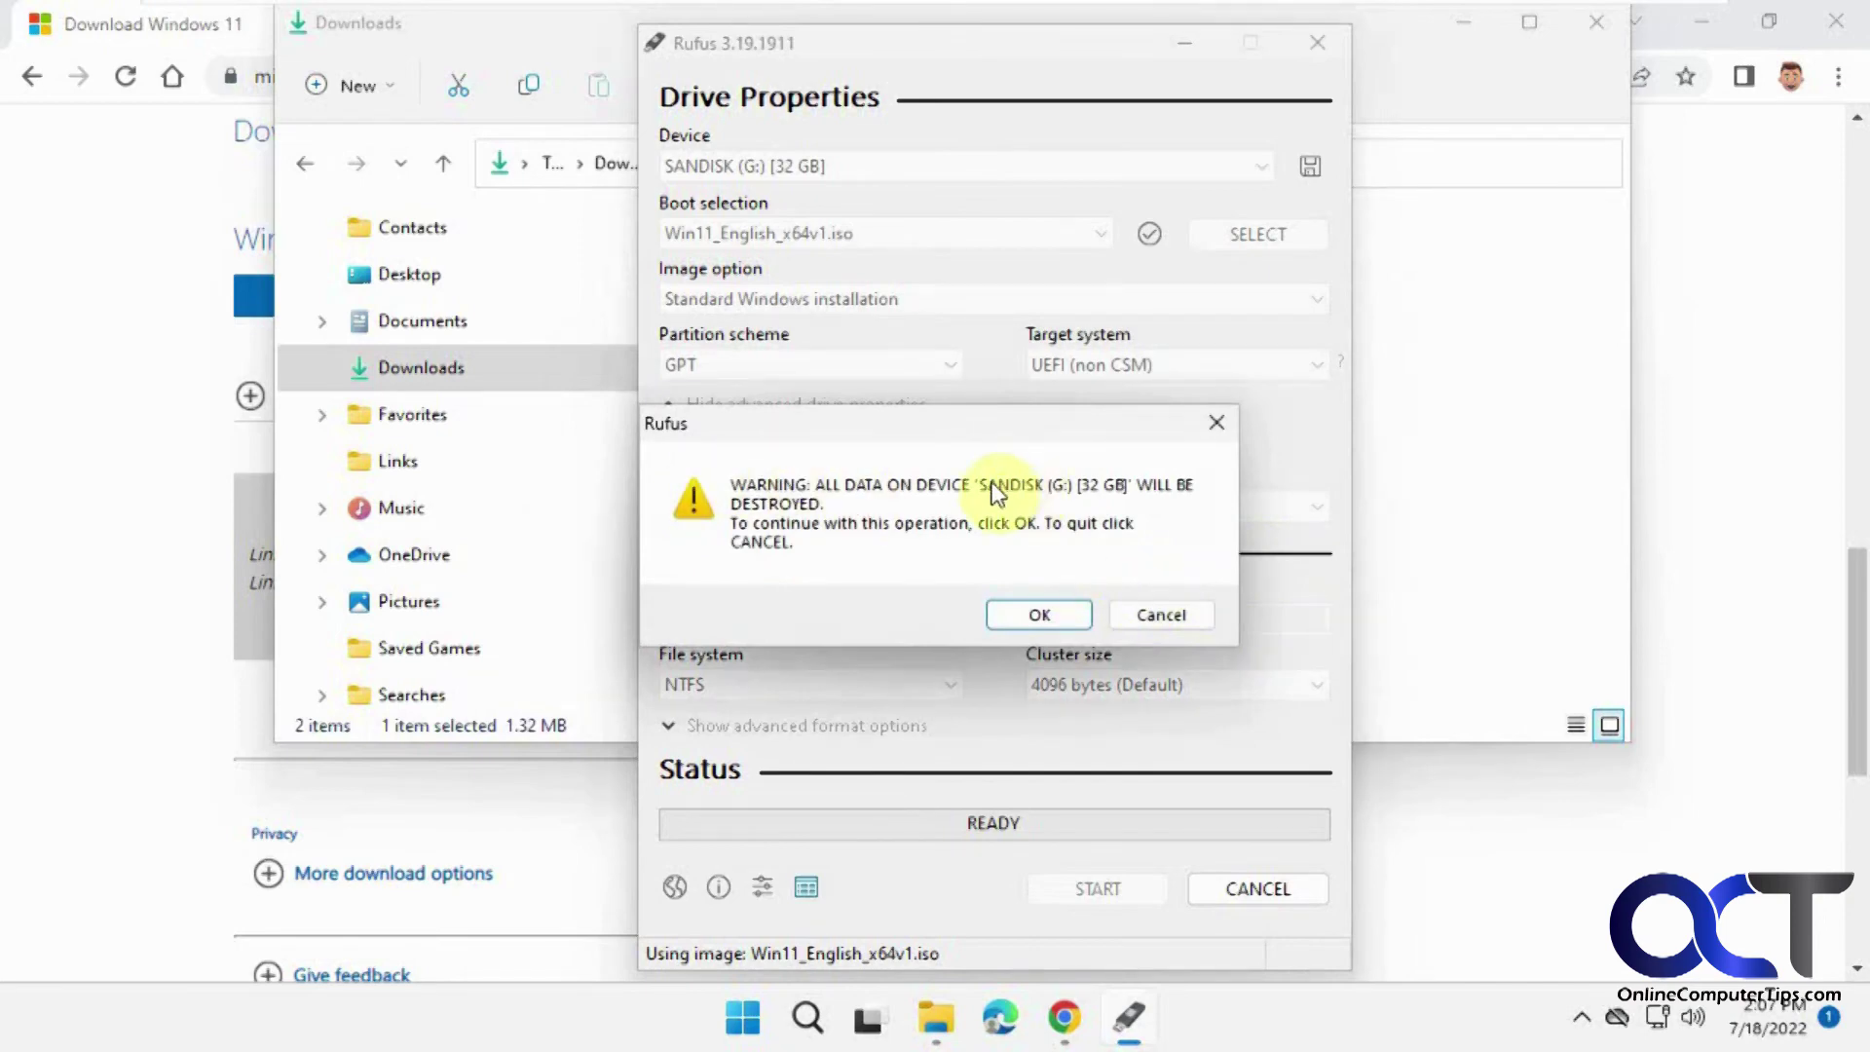
# Accept erasing the SANDISK drive, then close Rufus once writing reaches READY.
pyautogui.click(1042, 615)
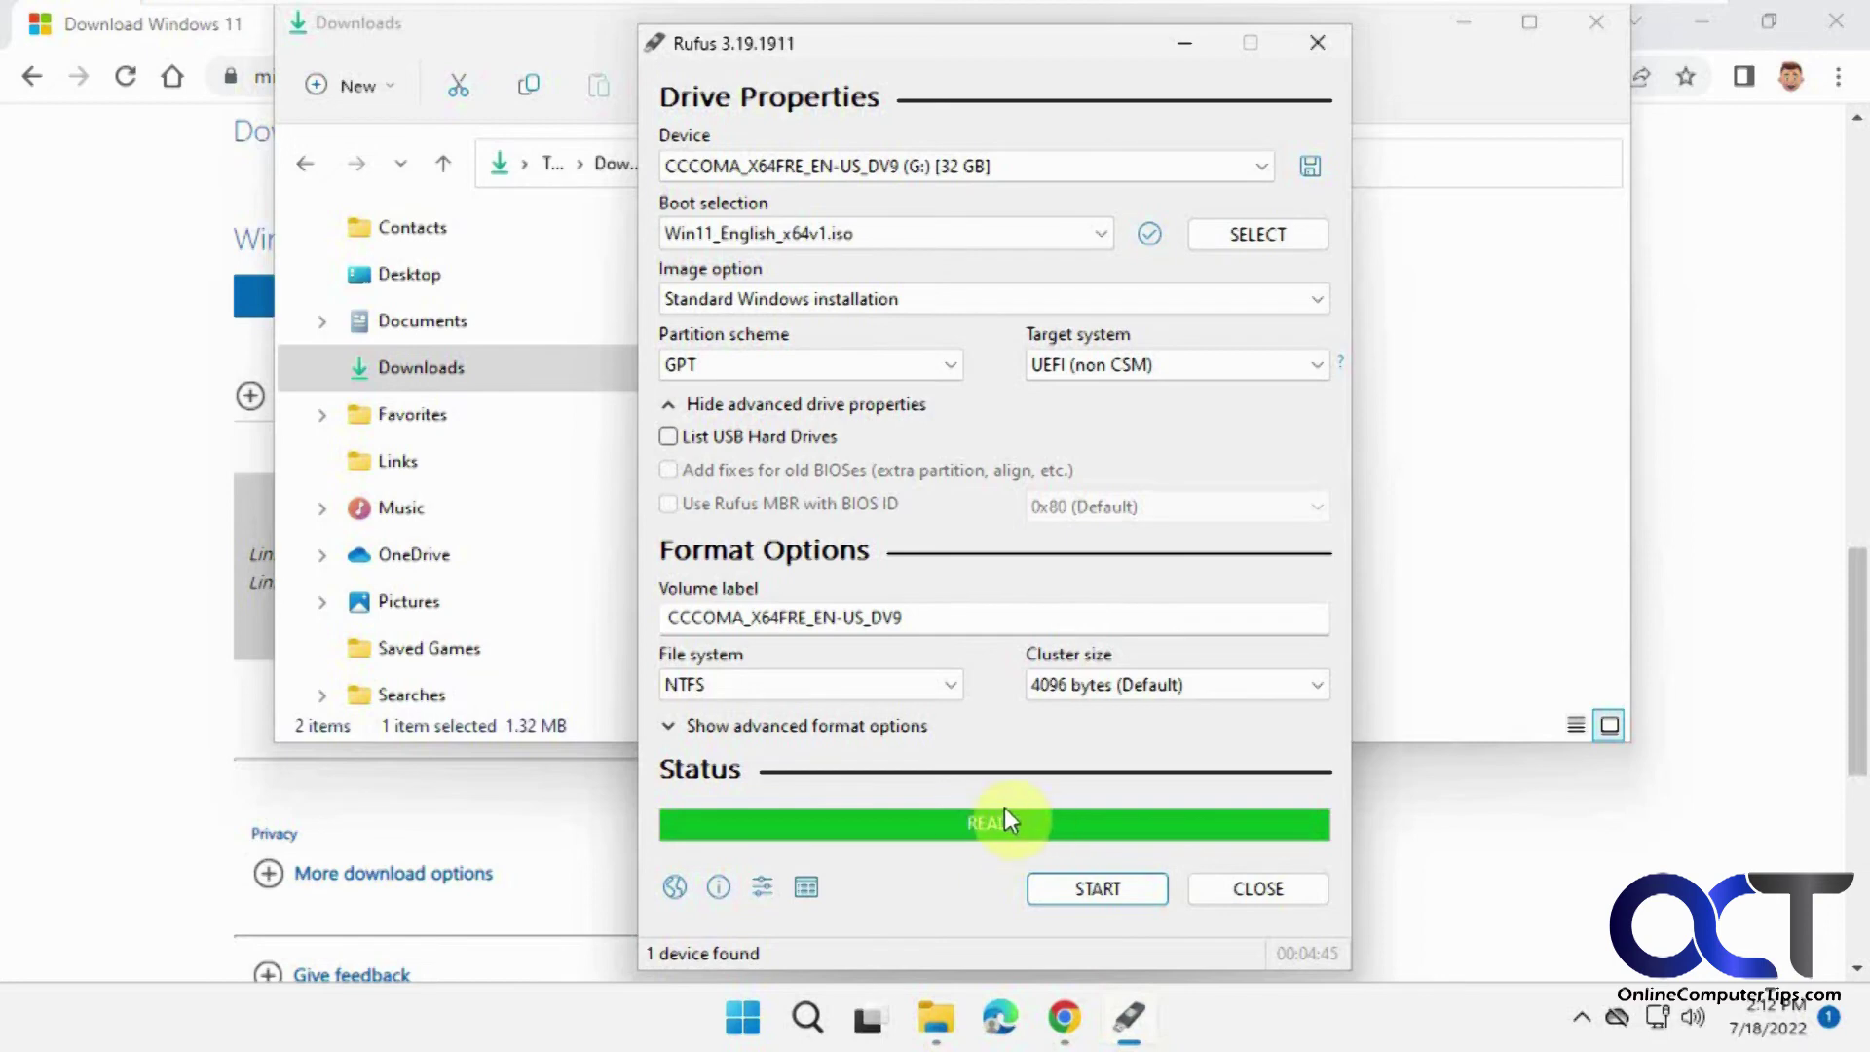
pyautogui.click(1239, 901)
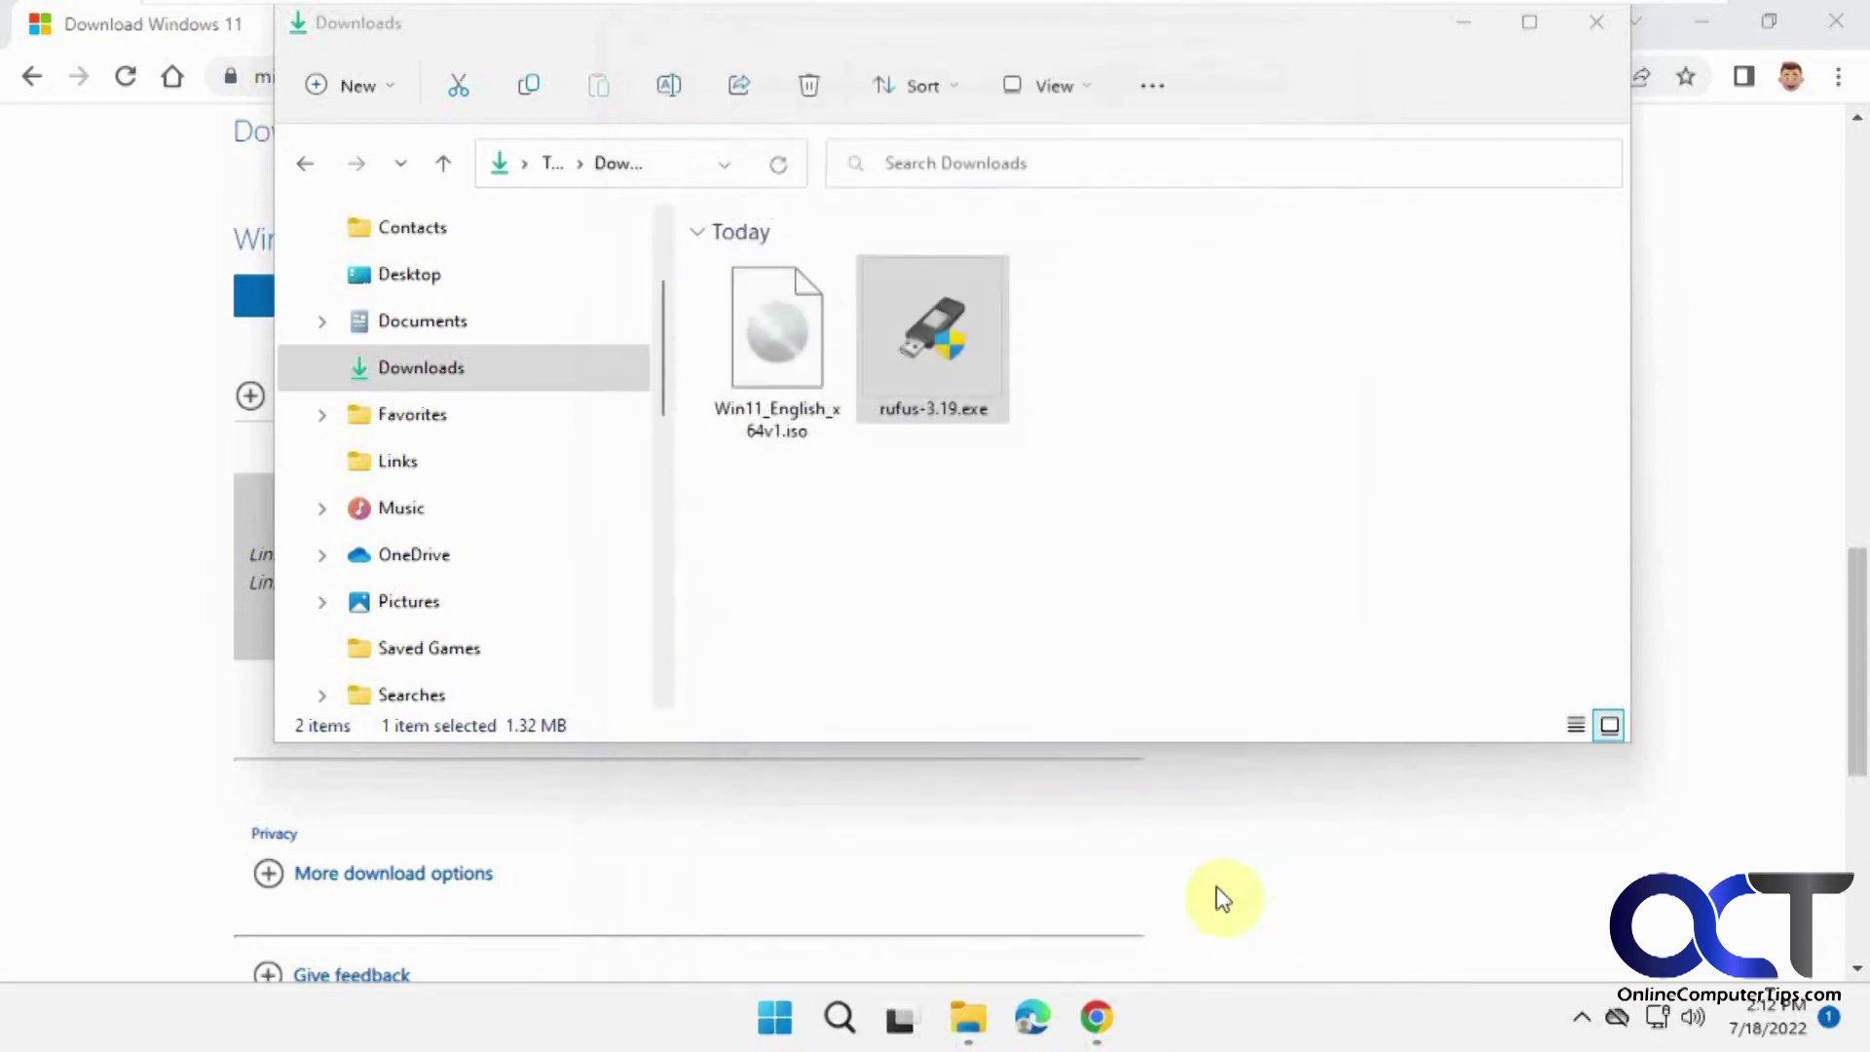
# Open the CCCOMA_X64FRE_EN-US_DV9 (G:) drive in File Explorer to view its setup files.
pyautogui.moveTo(664, 375); pyautogui.dragTo(670, 568)
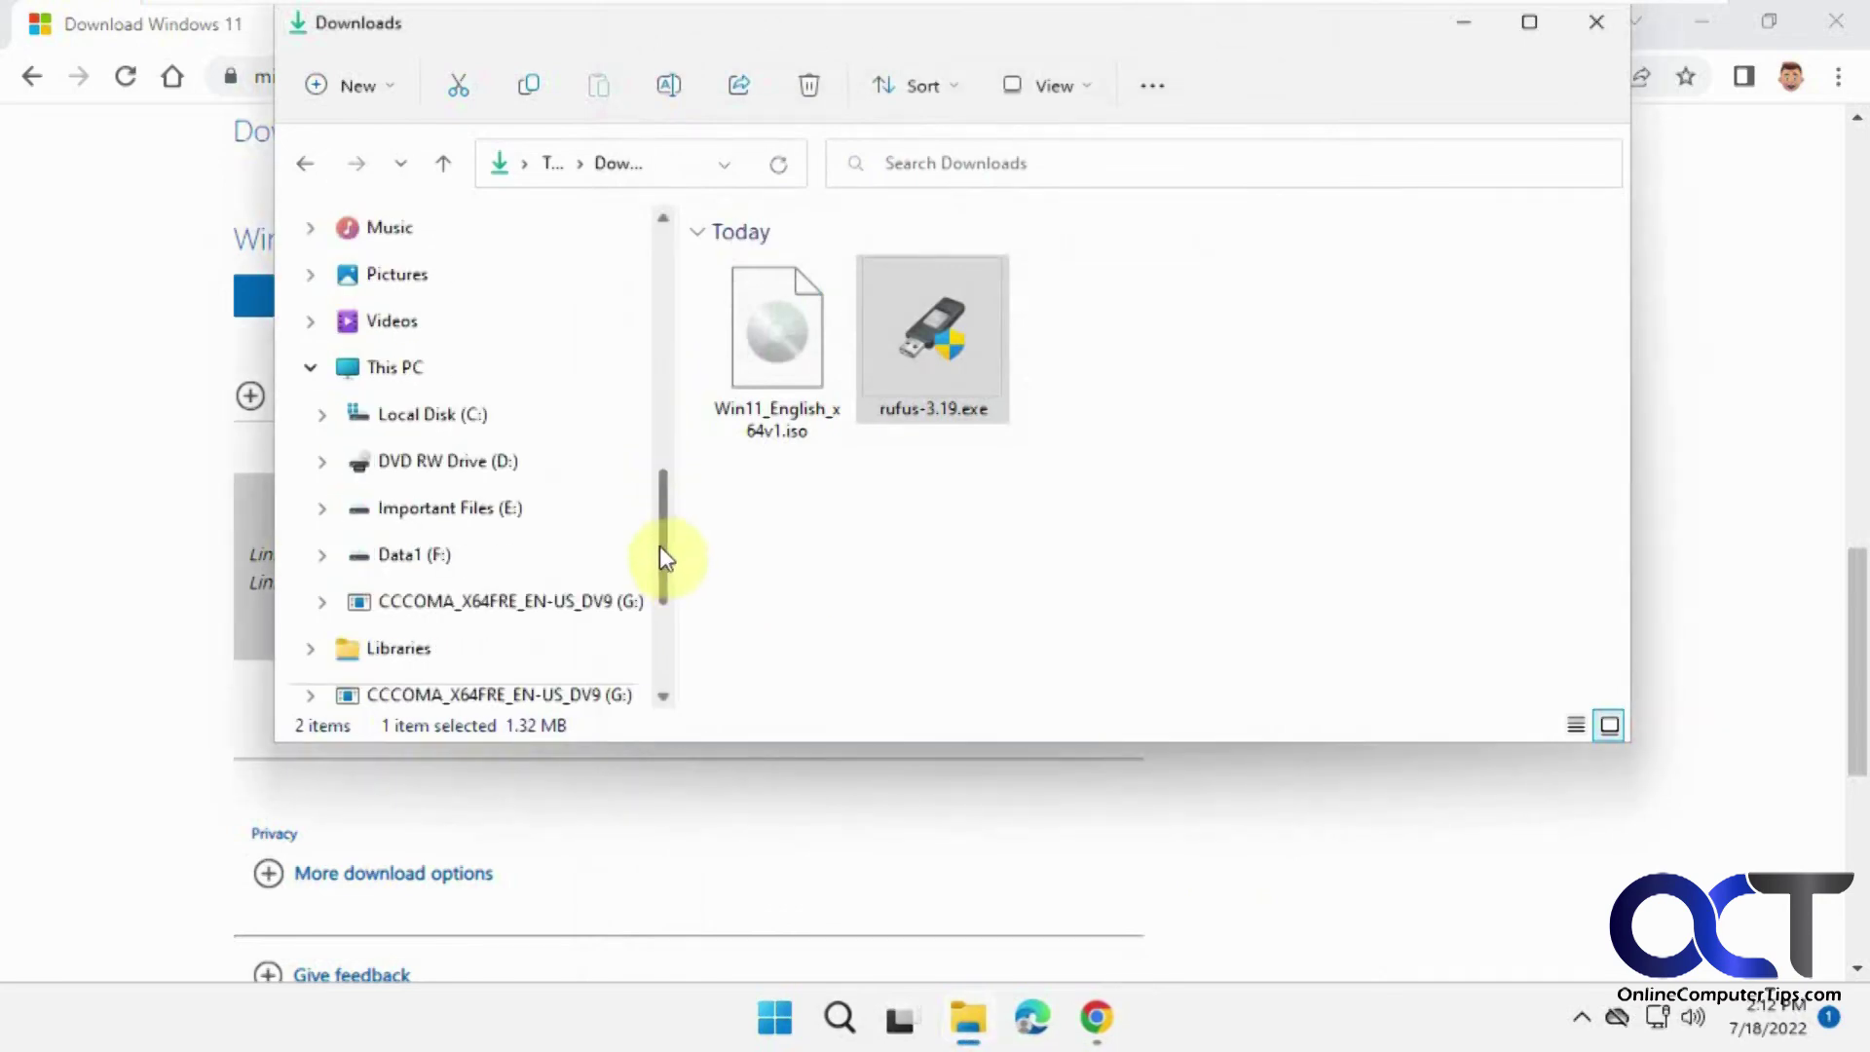
pyautogui.click(506, 604)
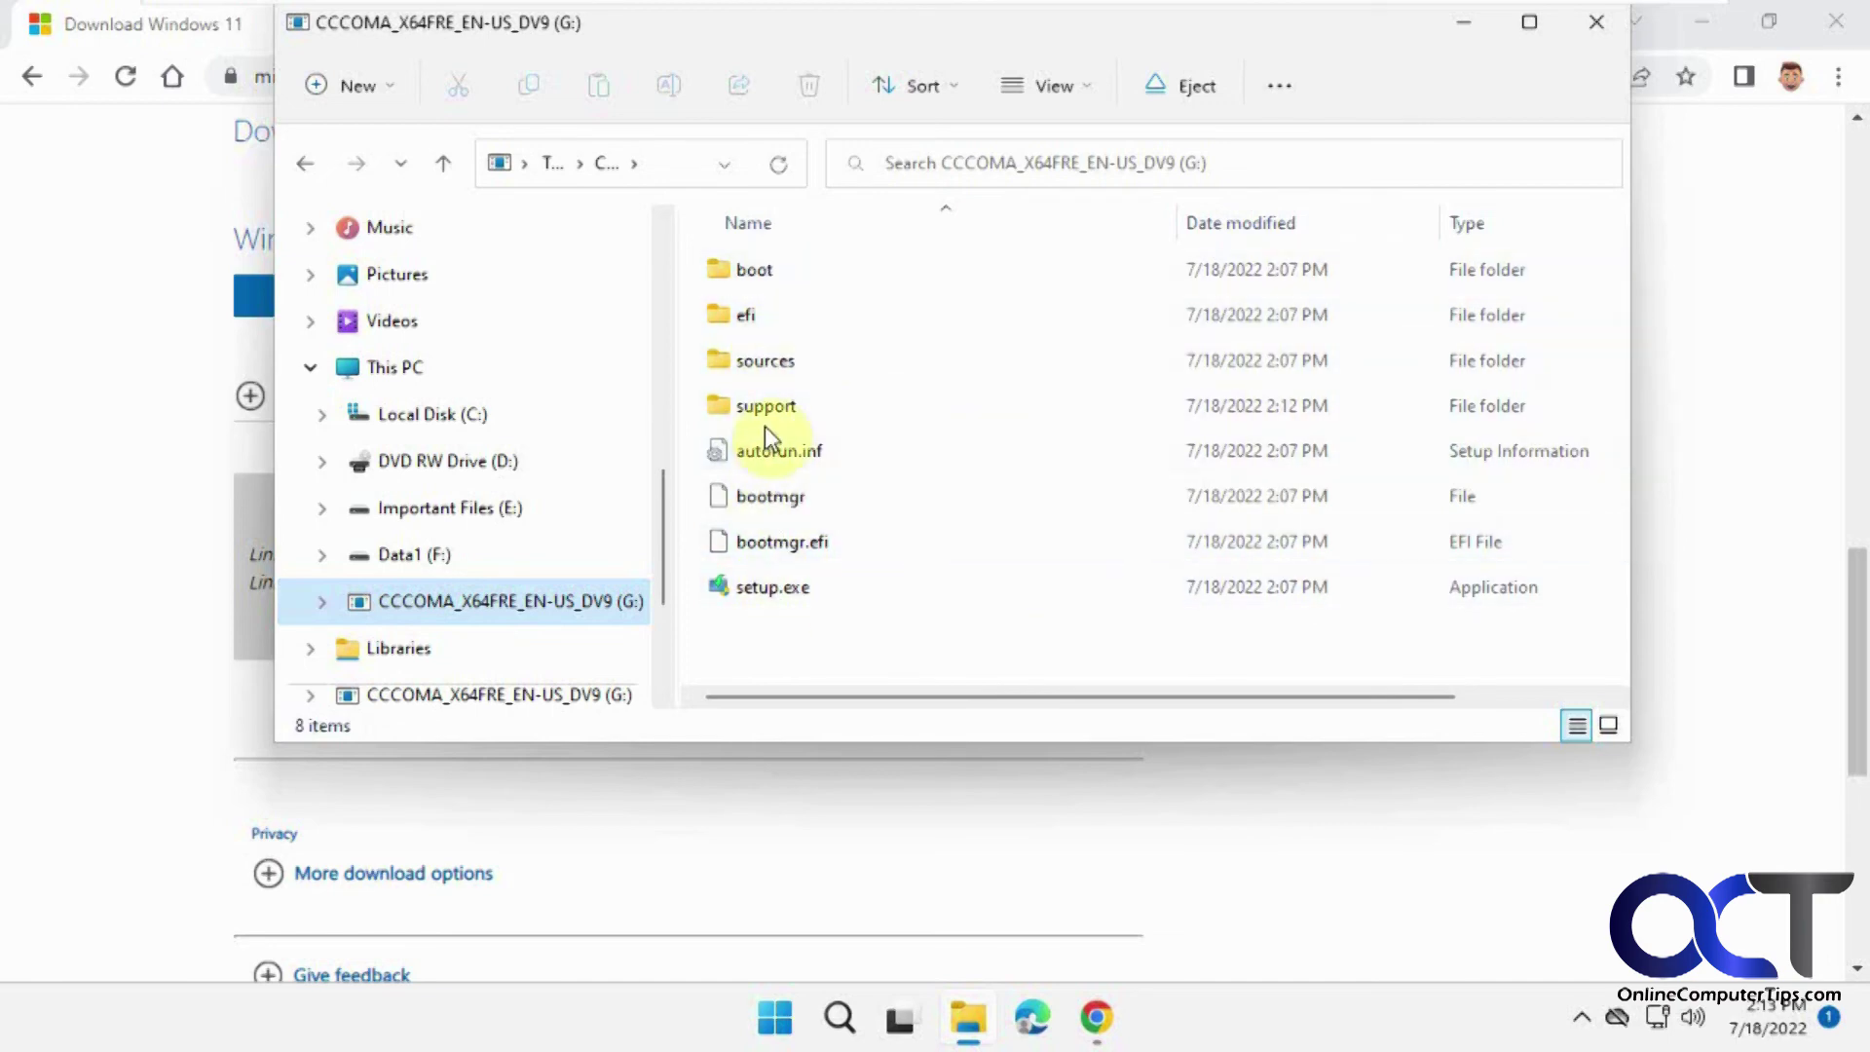
pyautogui.moveTo(797, 478)
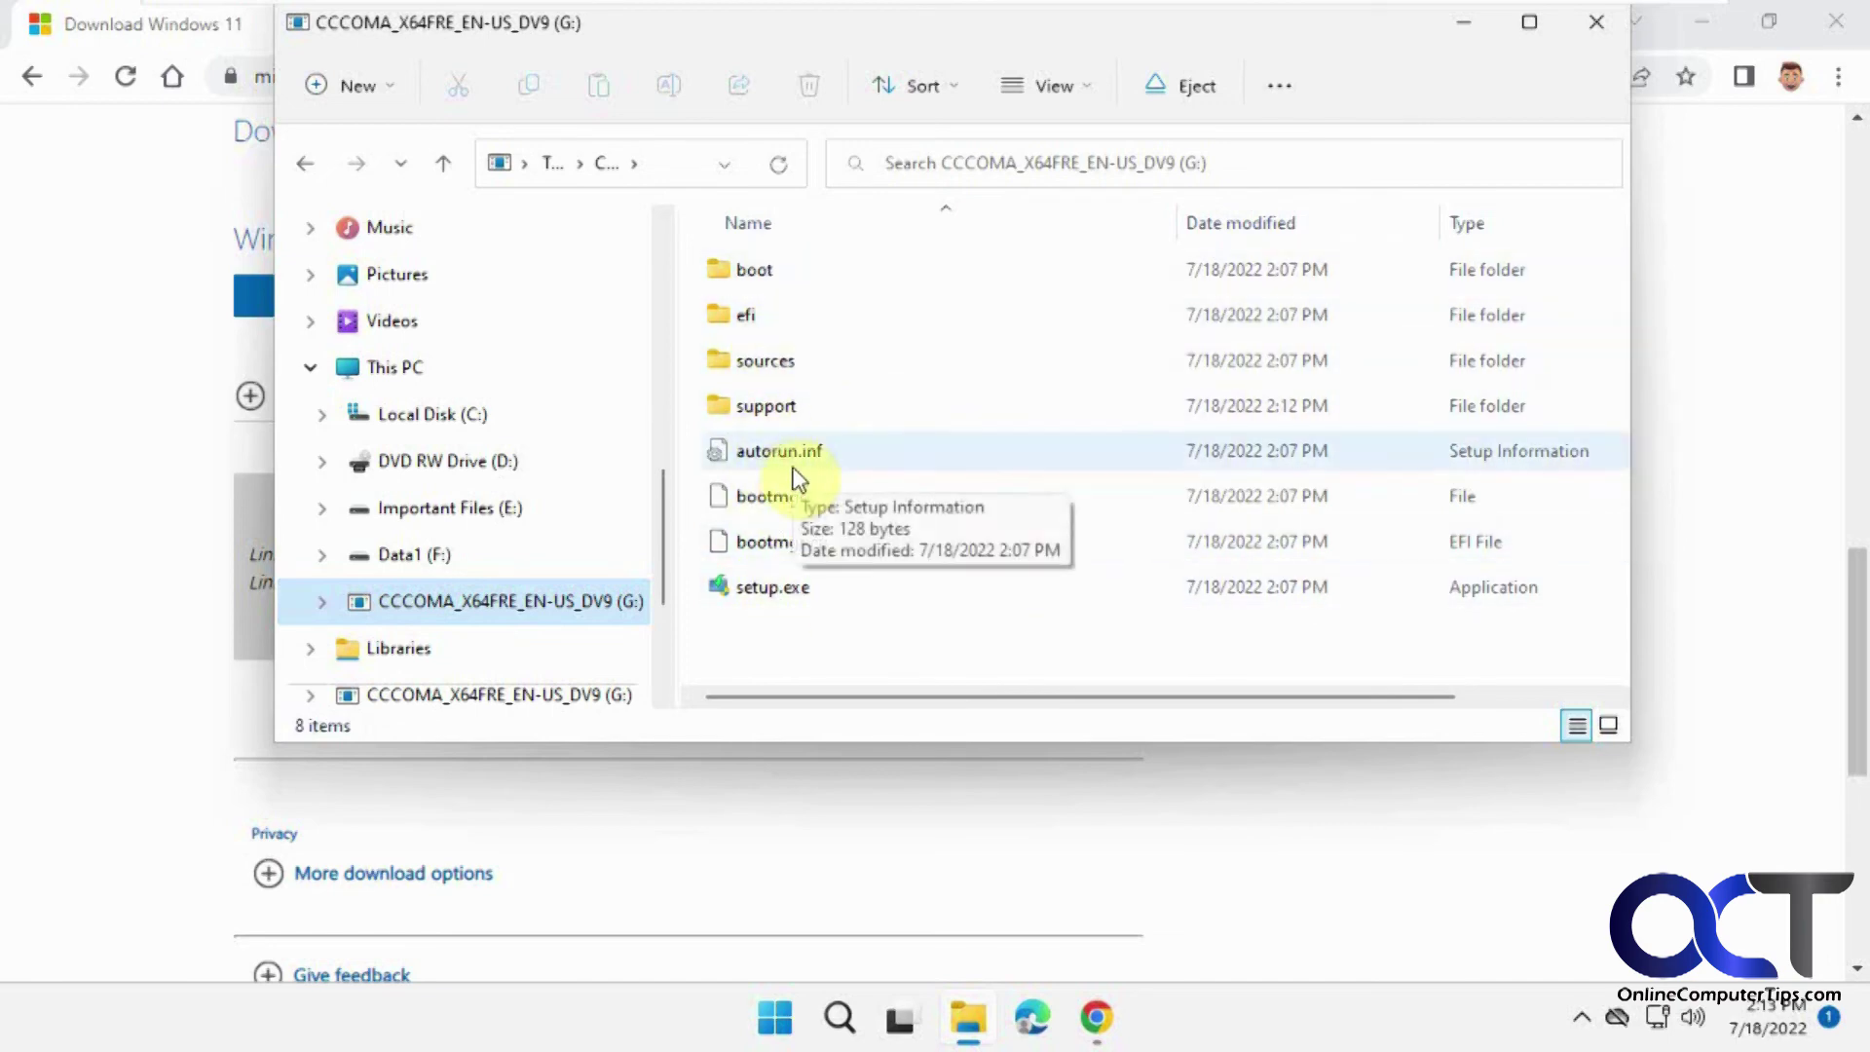